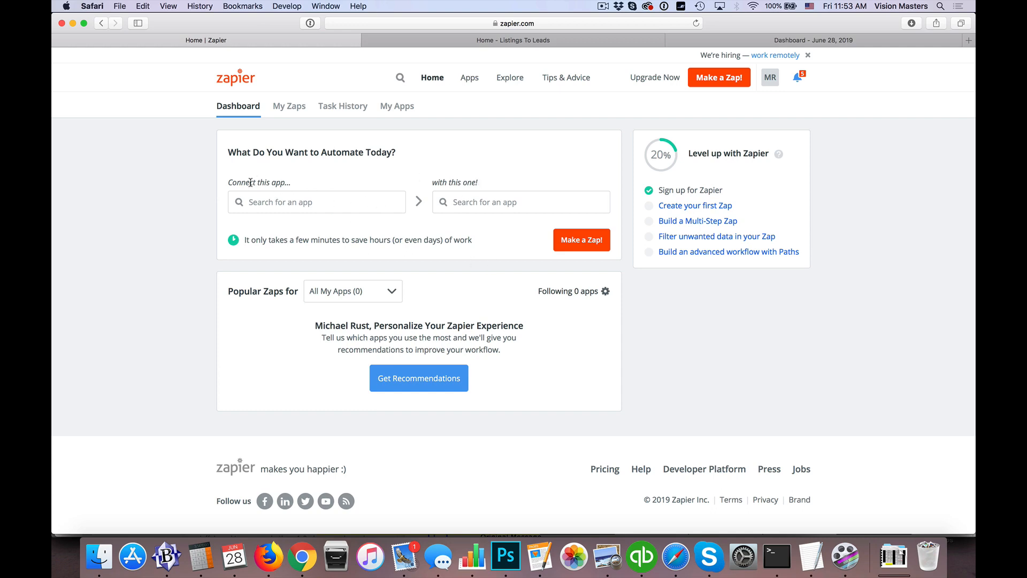
# Choose Listings To Leads as the app to connect and Infusionsoft by Keap as the app to connect it with
pyautogui.click(290, 202)
pyautogui.write('listin')
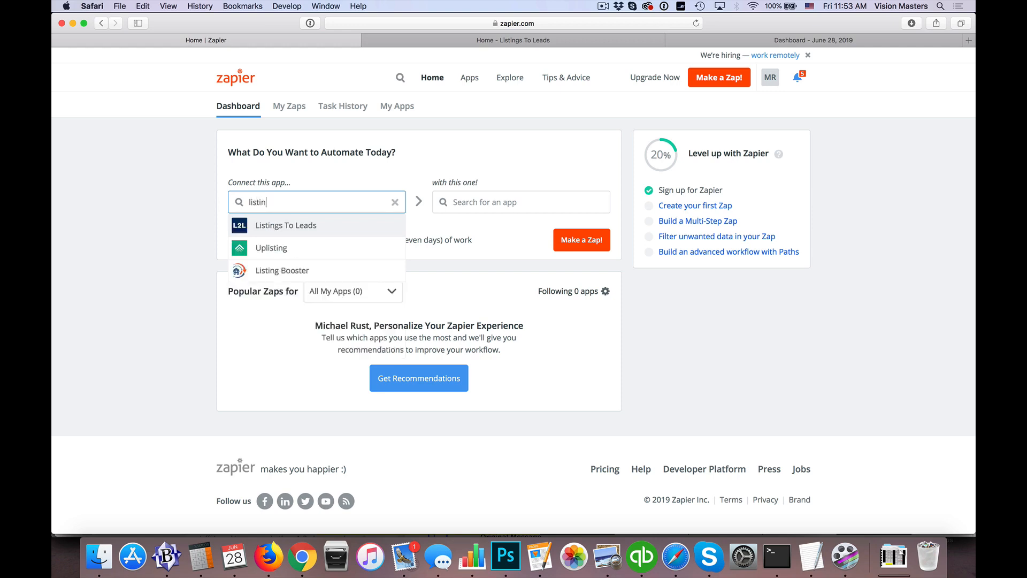
pyautogui.click(281, 225)
pyautogui.click(476, 205)
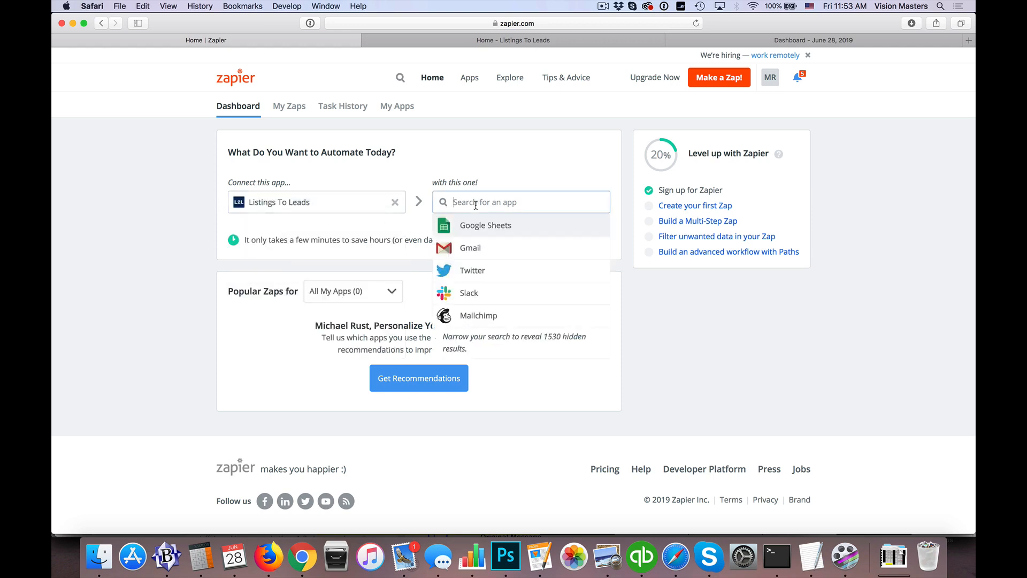
pyautogui.write('infusion')
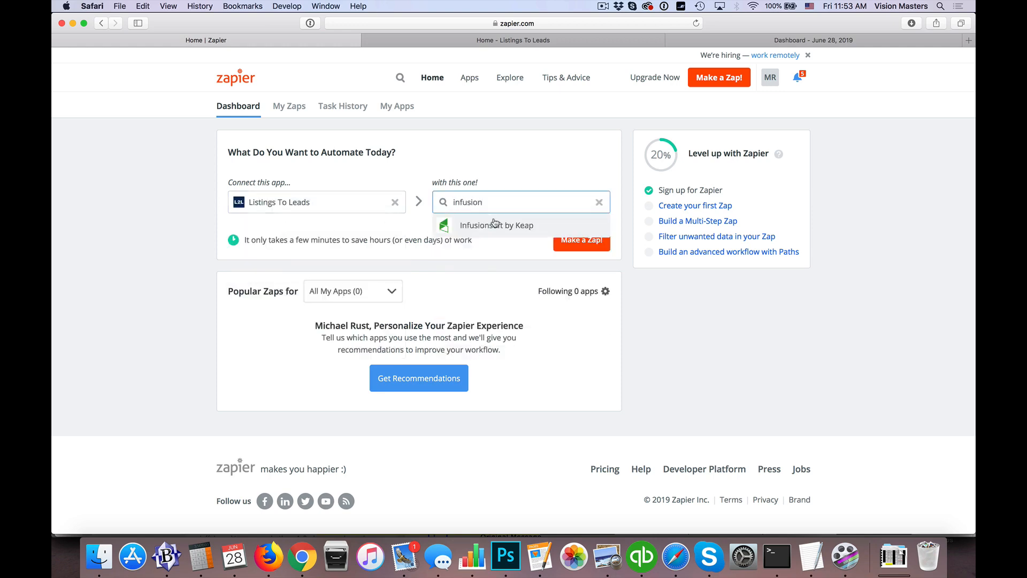
pyautogui.click(495, 224)
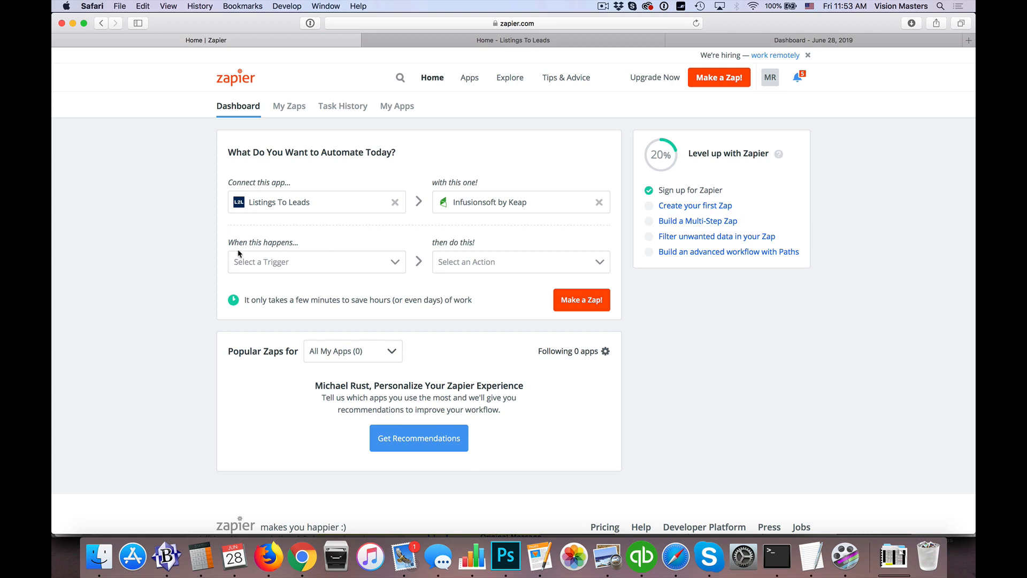
# Set the trigger to New Lead and the action to Create/Update Contact, and start using the suggested Zap
pyautogui.click(284, 269)
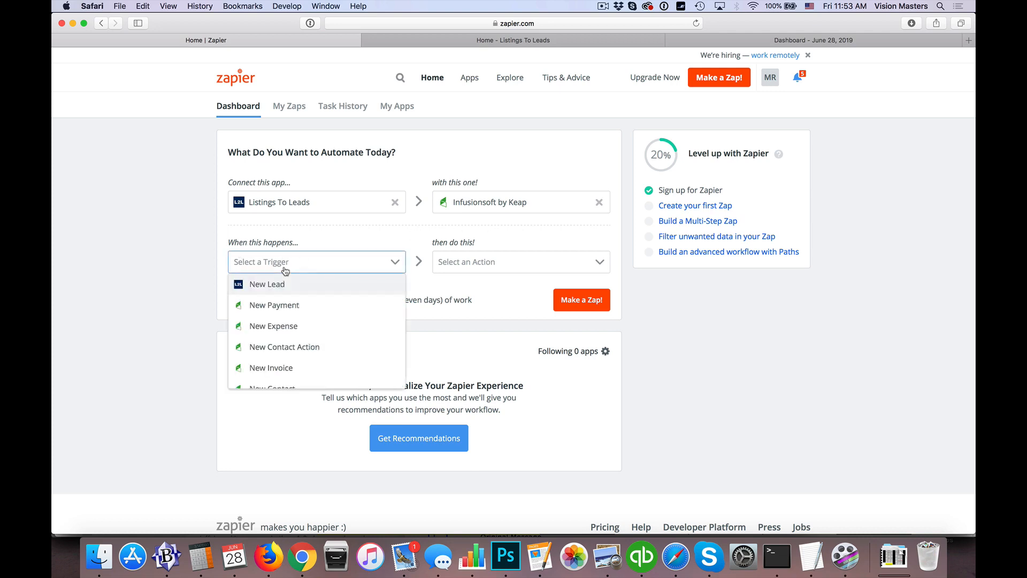
pyautogui.click(270, 286)
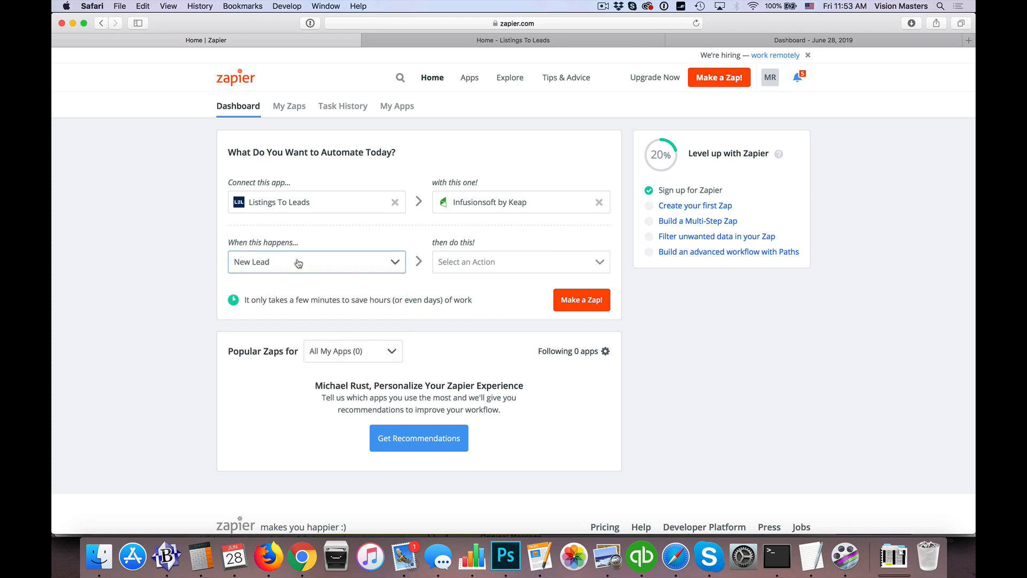
pyautogui.click(479, 262)
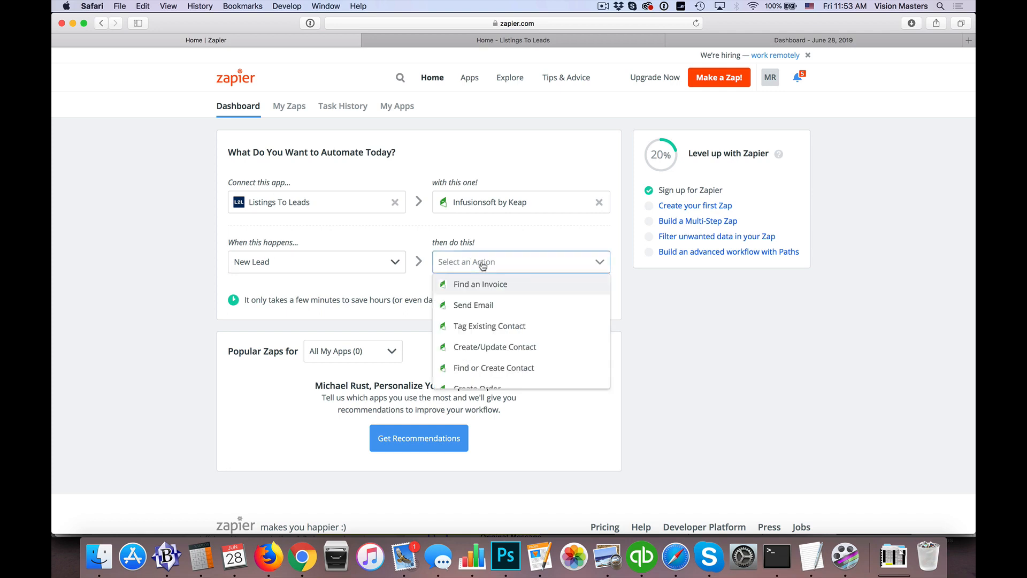
pyautogui.click(508, 349)
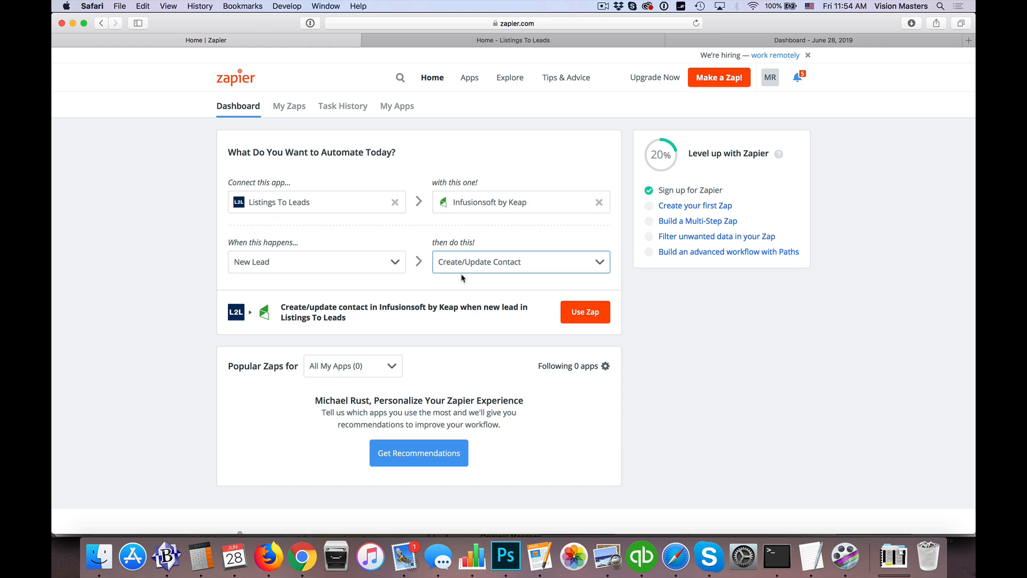
pyautogui.click(590, 315)
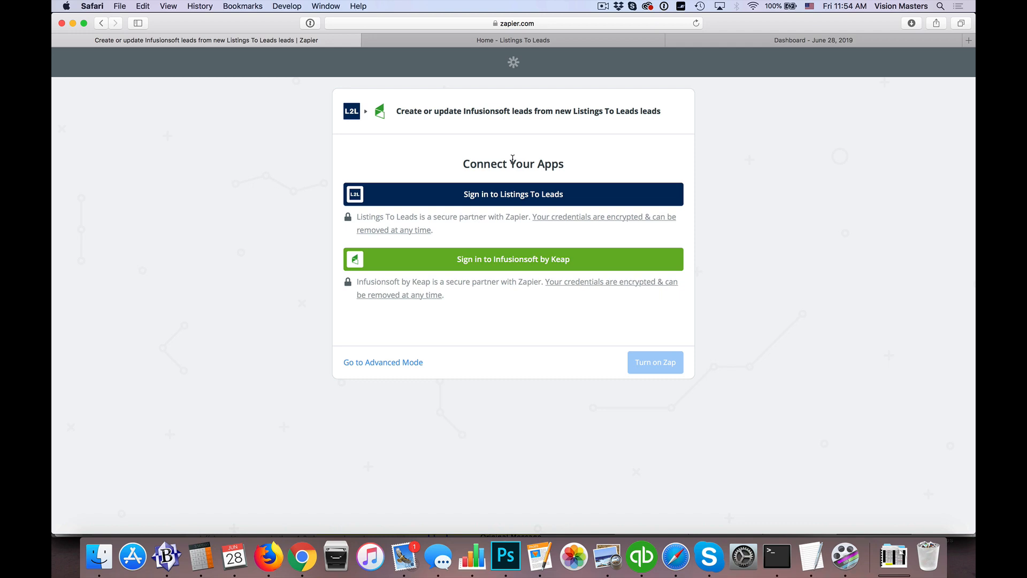
# Start the Listings To Leads sign-in, and generate and copy a Zapier API key from the Listings To Leads profile's CRM / Integration settings
pyautogui.click(516, 199)
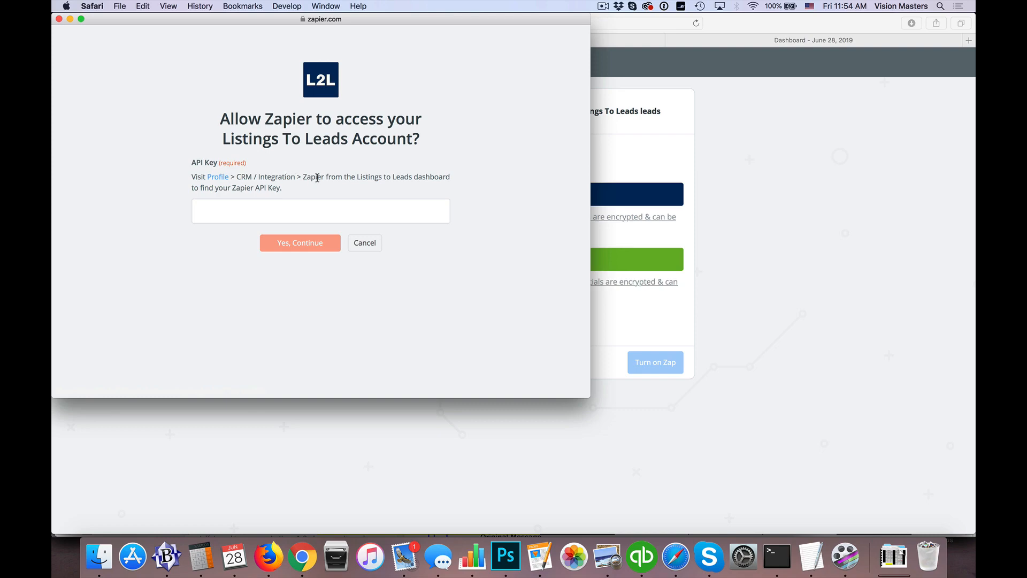
pyautogui.click(844, 40)
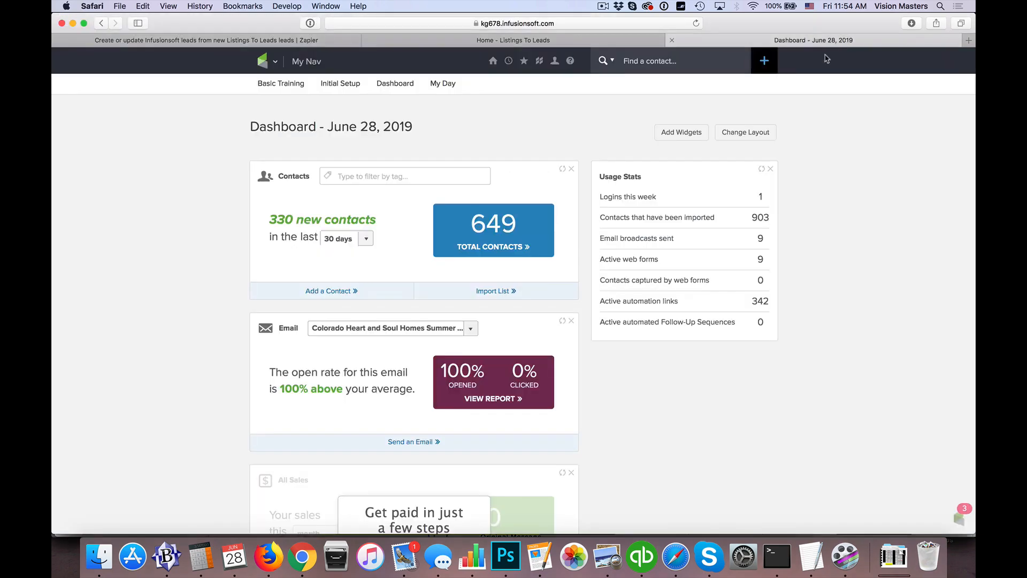
pyautogui.click(588, 40)
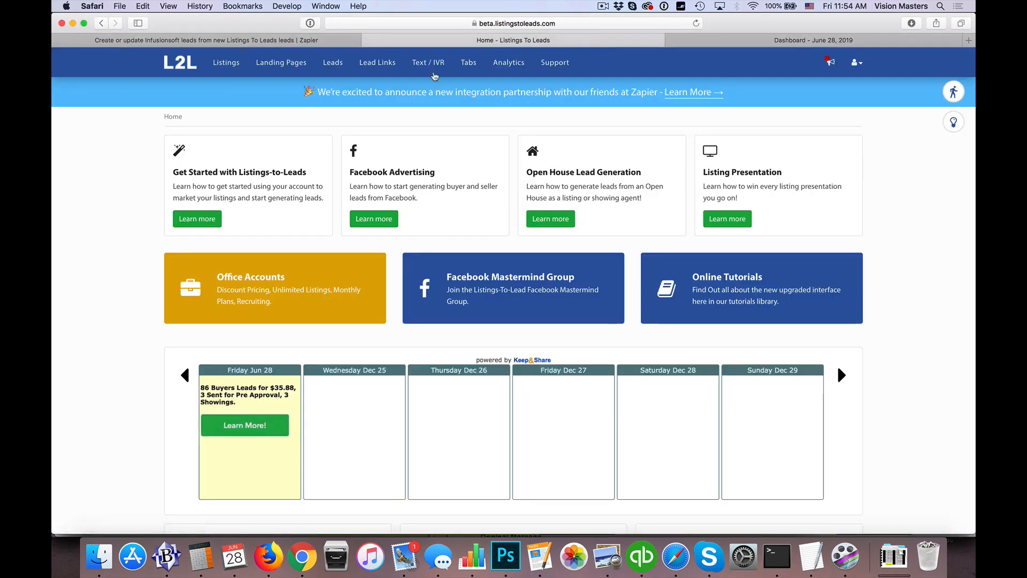
pyautogui.click(857, 62)
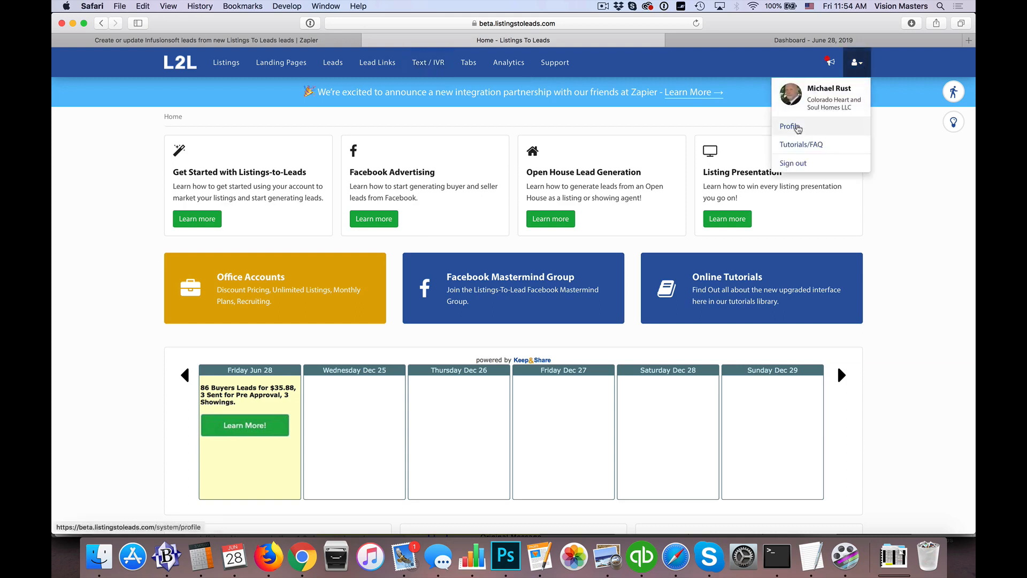
pyautogui.click(797, 127)
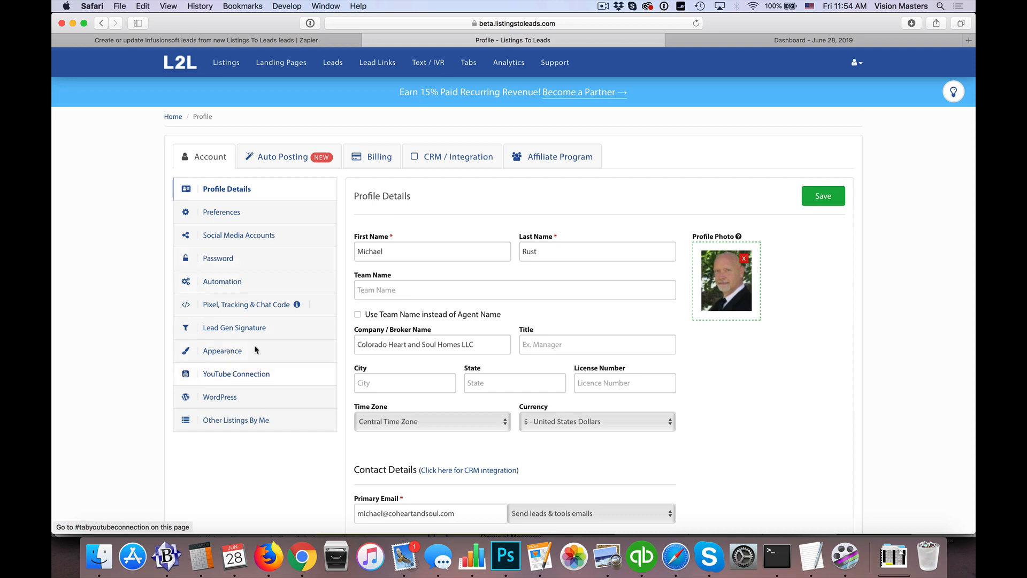
pyautogui.click(464, 157)
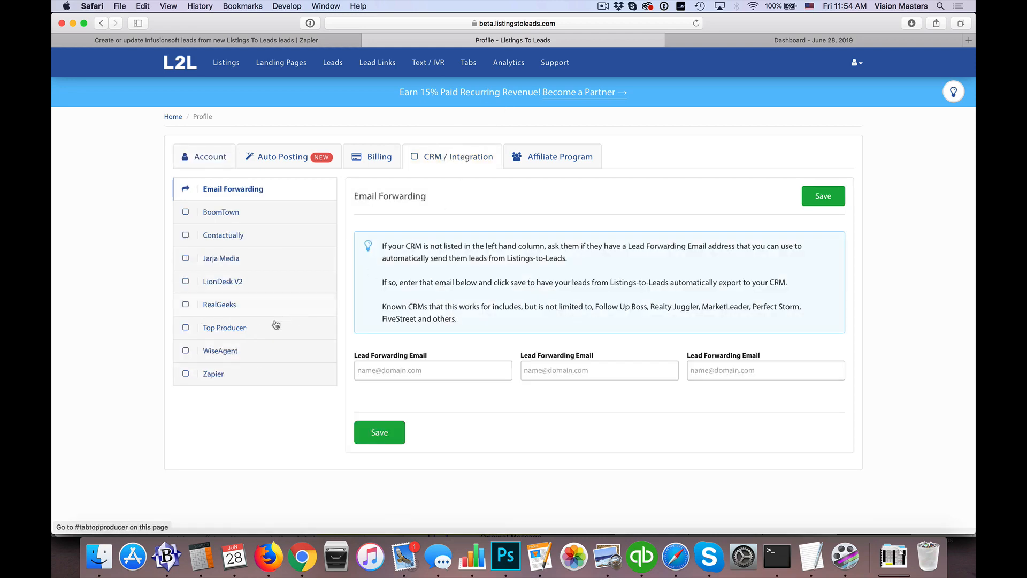
pyautogui.click(214, 374)
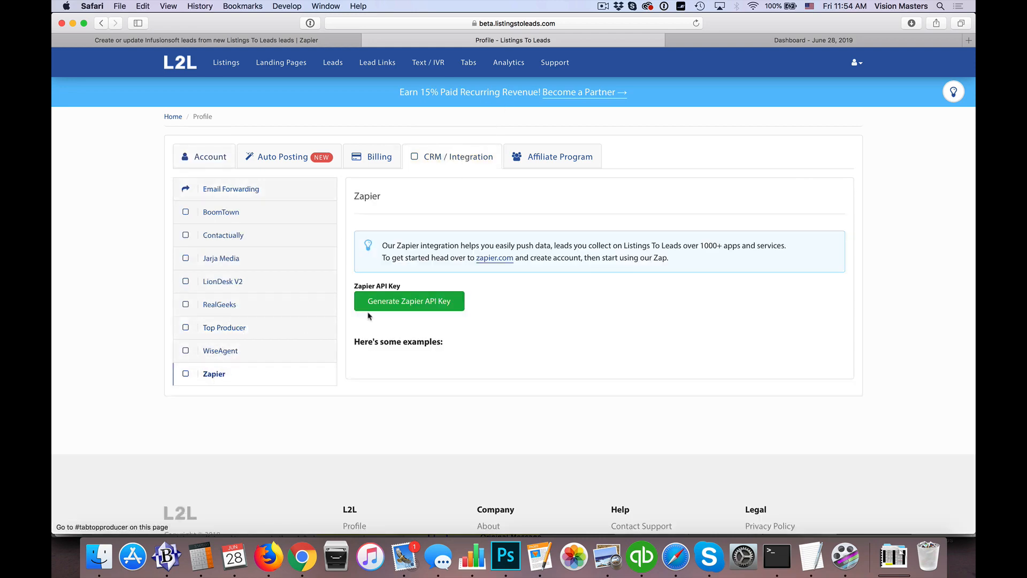
pyautogui.click(414, 303)
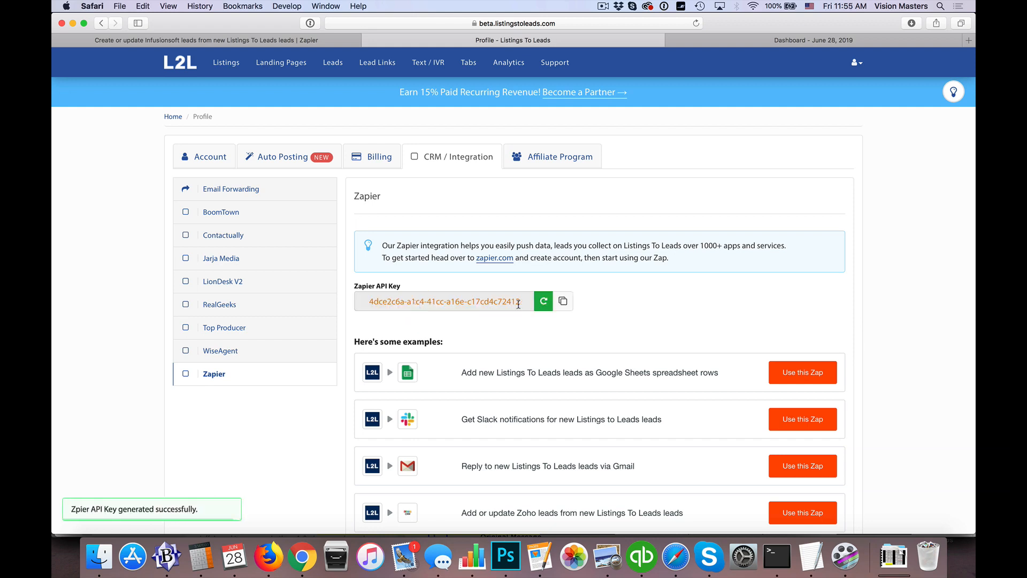
pyautogui.click(563, 303)
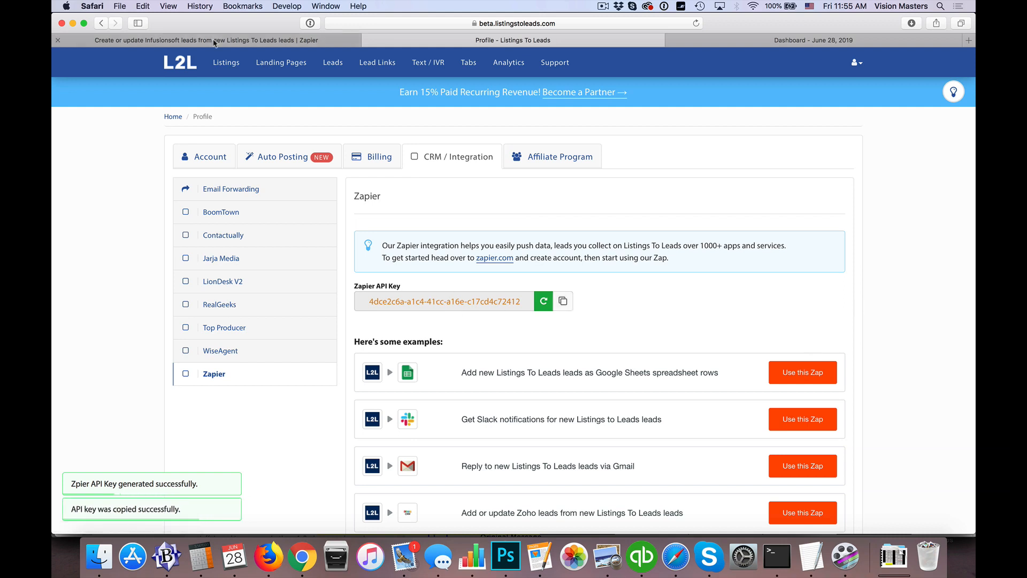
# Return to Zapier's Listings To Leads authorization window, paste the API key and allow access to the account
pyautogui.click(198, 36)
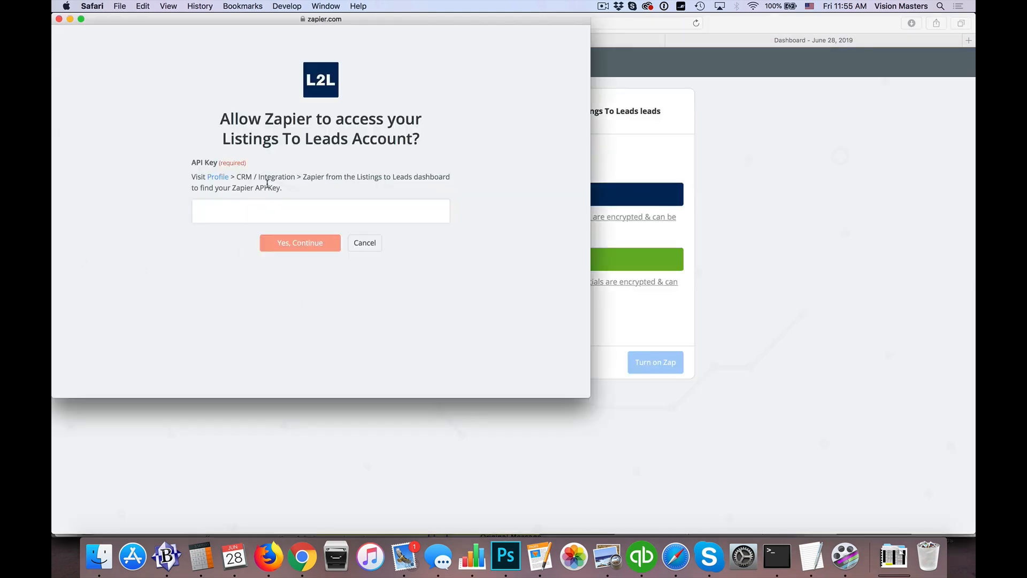
pyautogui.click(276, 211)
pyautogui.press('super+v')
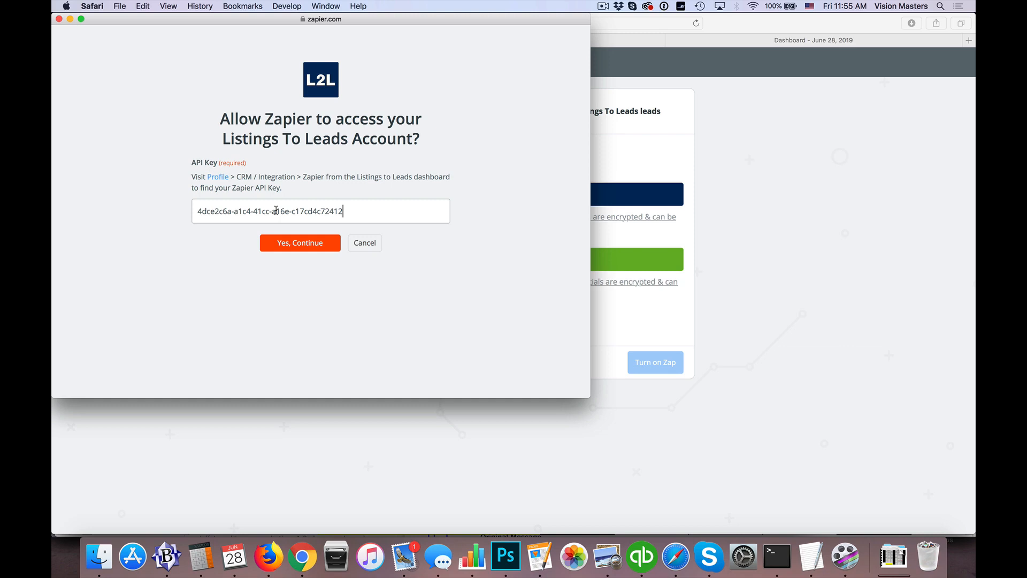
pyautogui.click(297, 244)
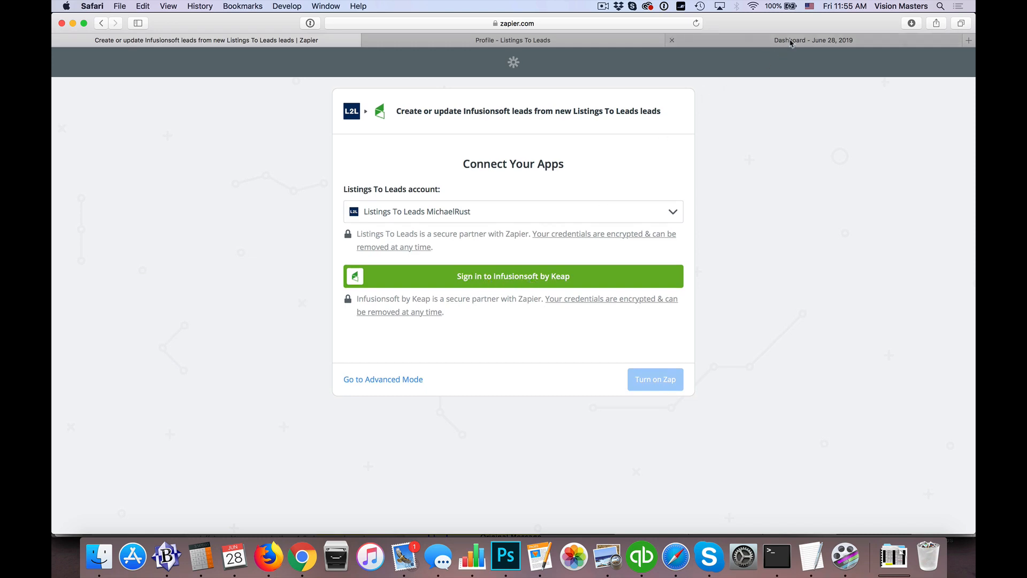
pyautogui.click(750, 39)
pyautogui.click(262, 43)
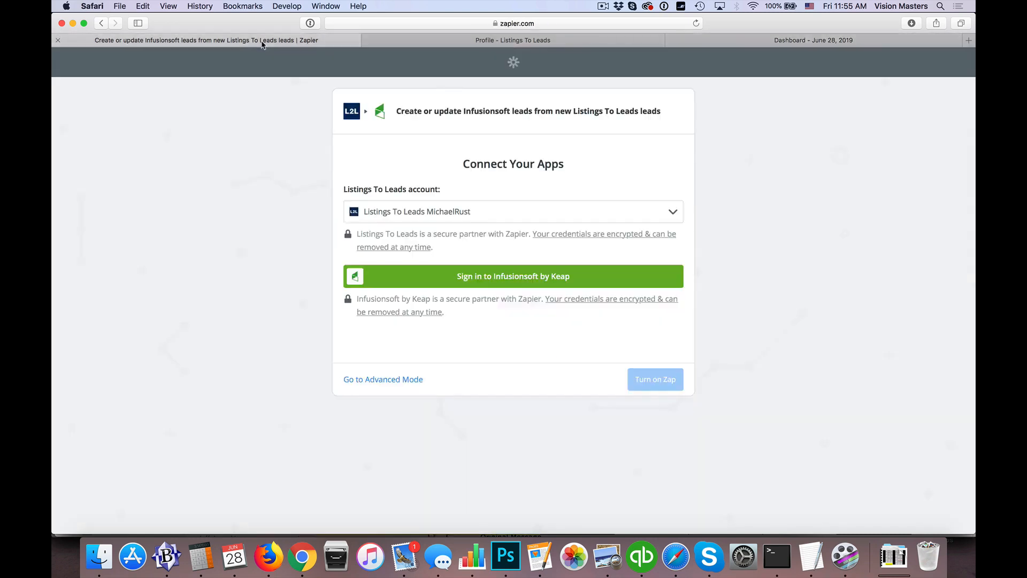
pyautogui.click(496, 275)
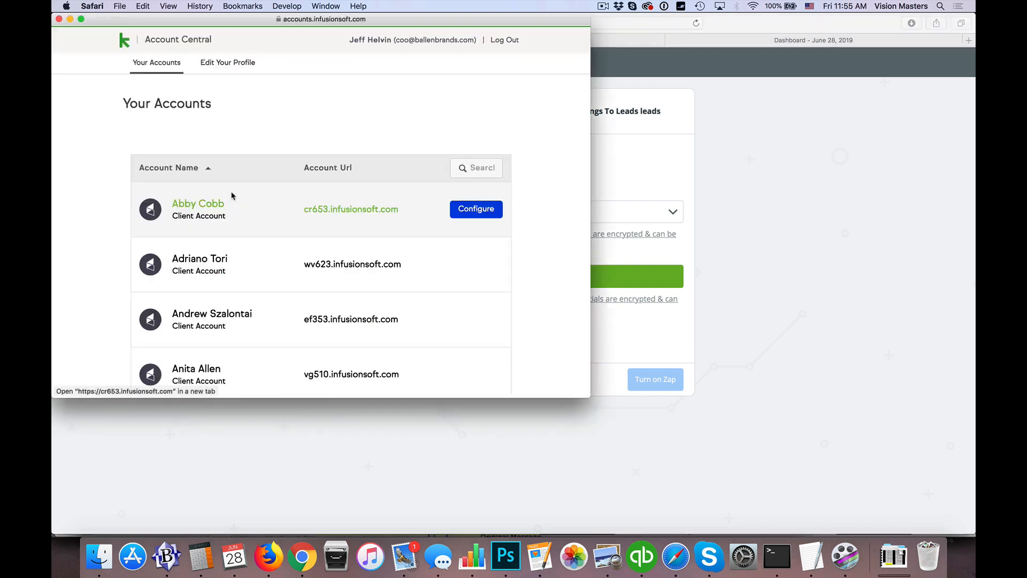
pyautogui.scroll(-5, 224, 247)
pyautogui.scroll(-20, 224, 247)
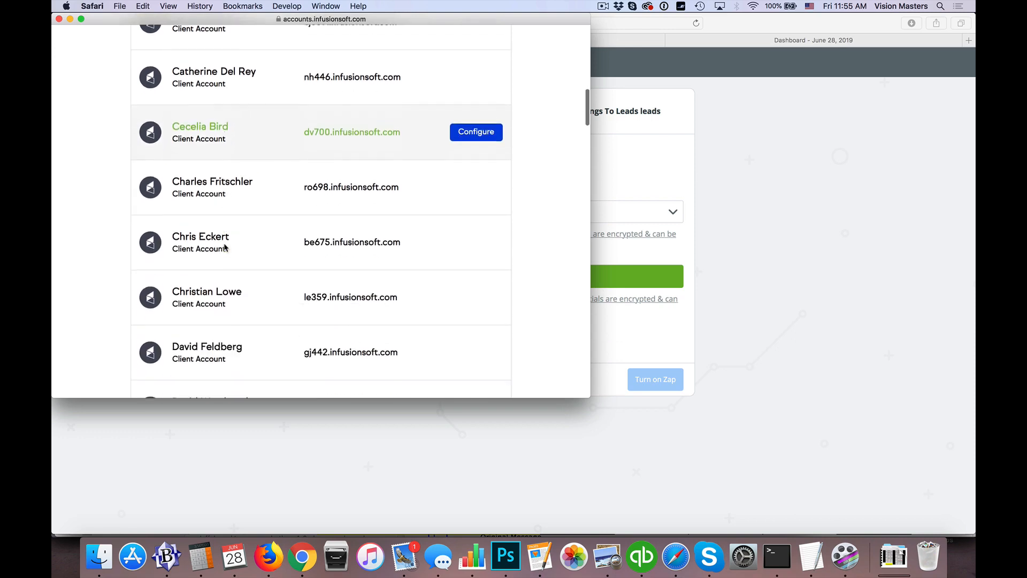
pyautogui.scroll(-15, 225, 244)
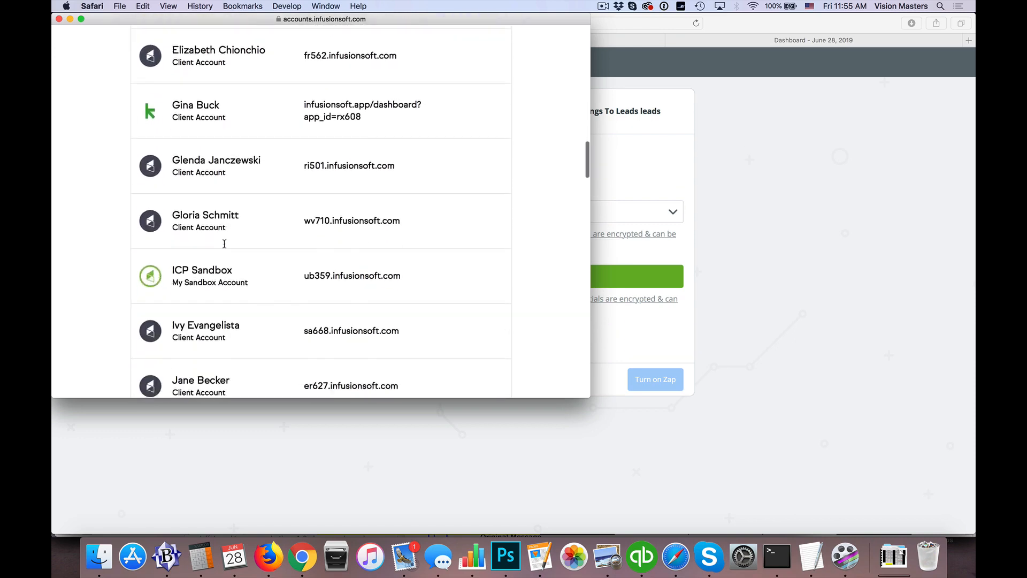
pyautogui.scroll(-15, 225, 244)
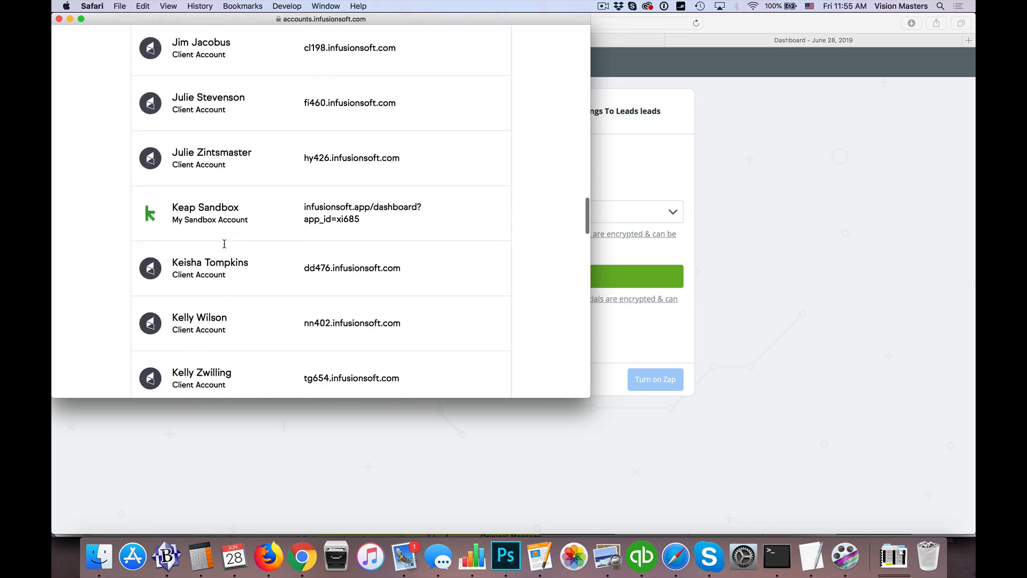
pyautogui.scroll(-15, 224, 244)
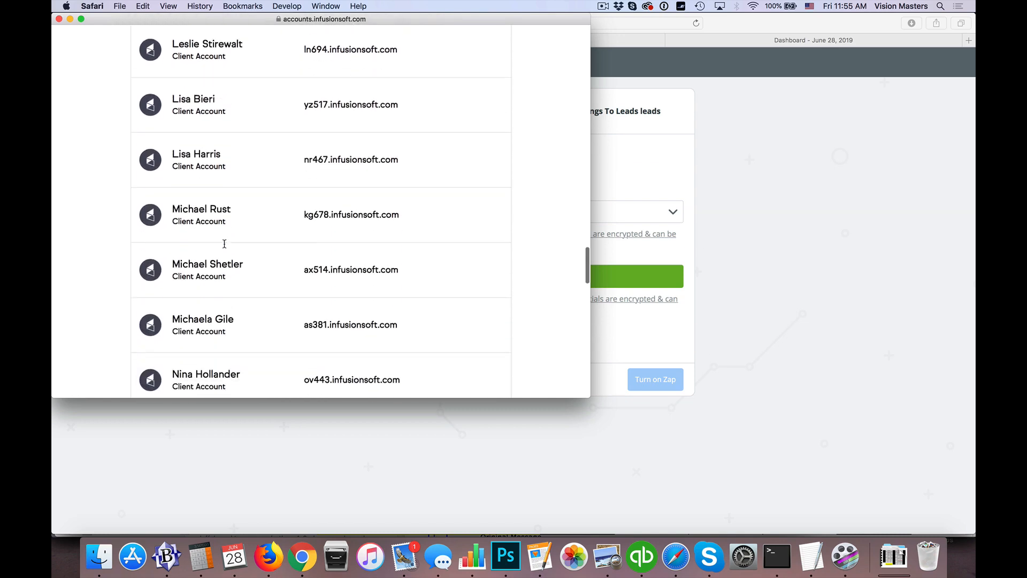
pyautogui.moveTo(157, 226)
pyautogui.scroll(-5, 157, 227)
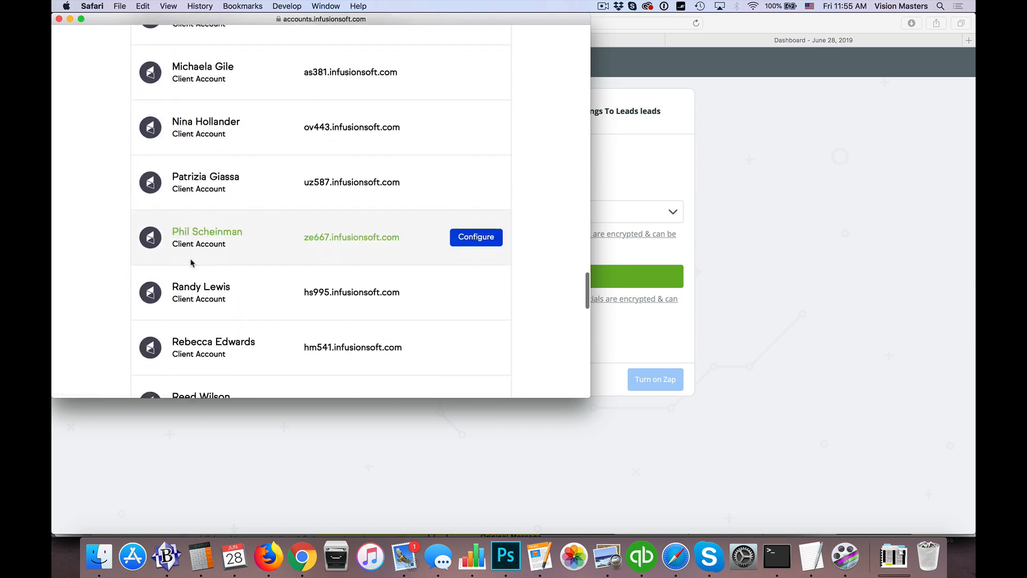
pyautogui.scroll(8, 182, 252)
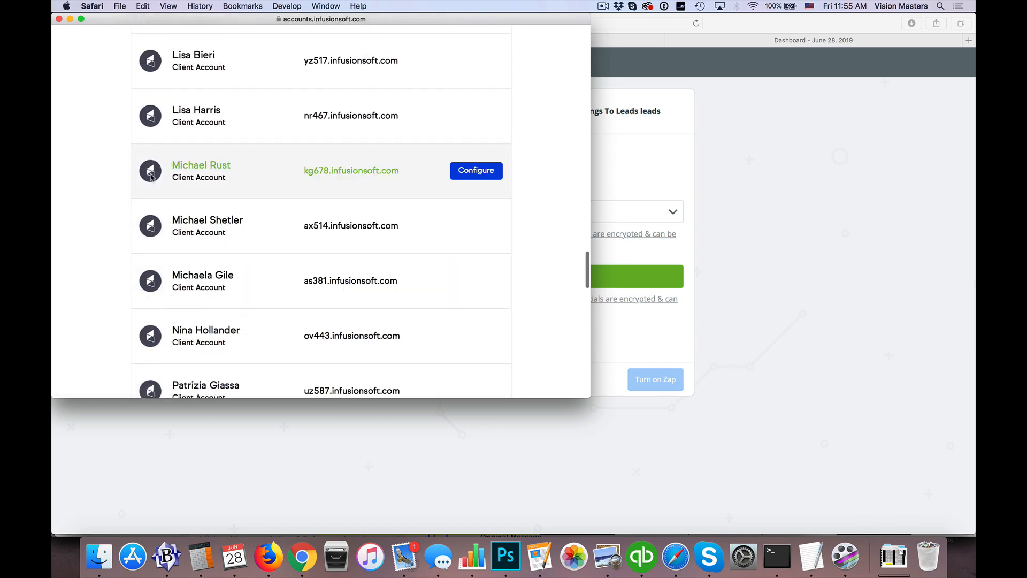
pyautogui.click(338, 170)
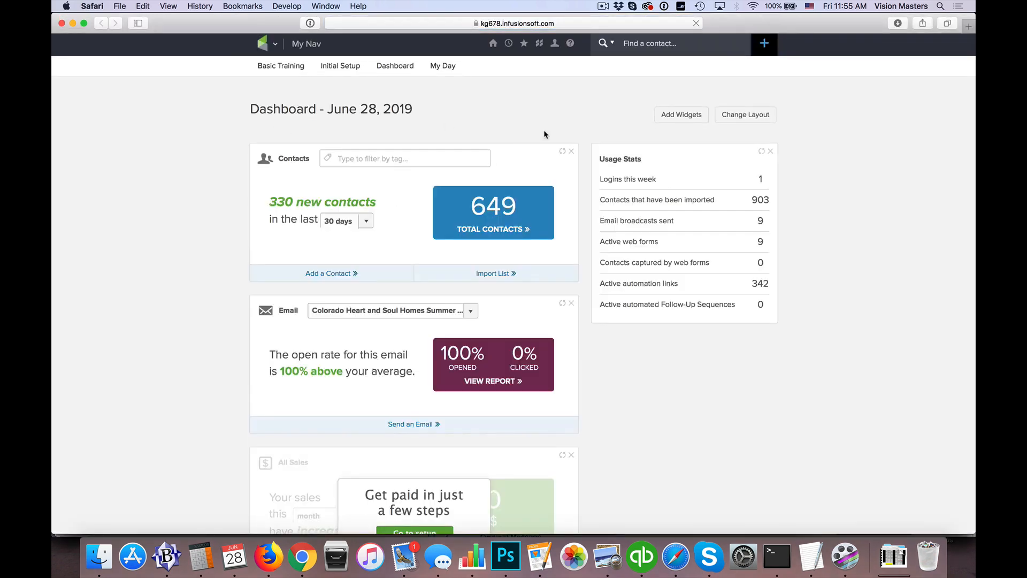
pyautogui.press('super+w')
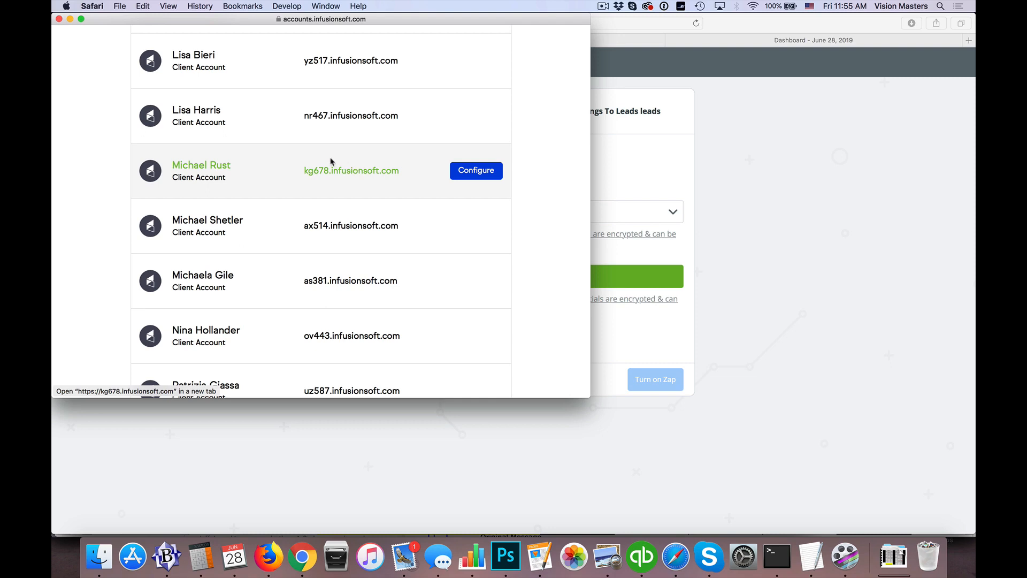
pyautogui.press('super+w')
# Allow Zapier access to the kg678.infusionsoft.com application to connect the Infusionsoft by Keap account
pyautogui.click(514, 275)
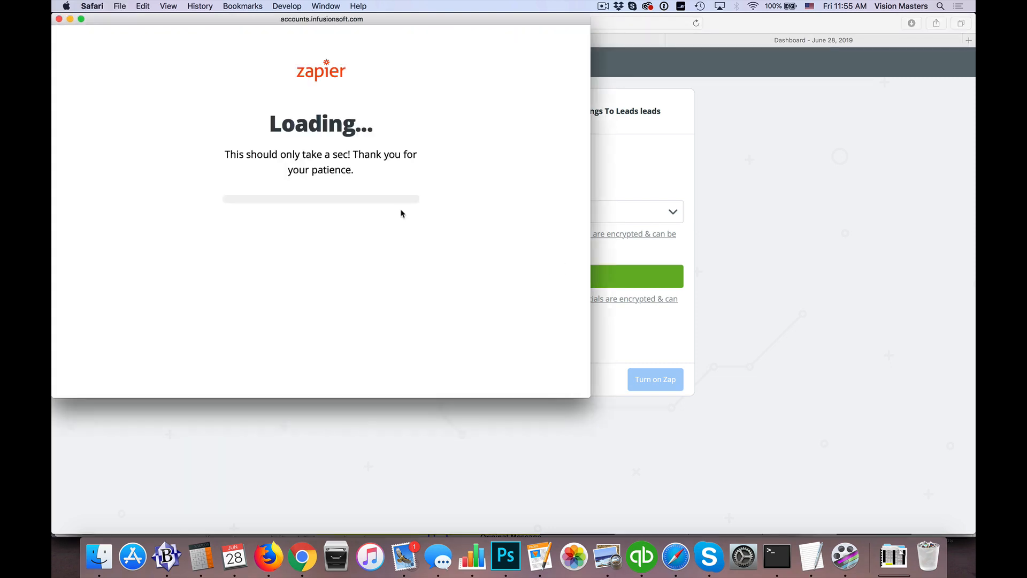
pyautogui.click(275, 179)
pyautogui.scroll(-3, 262, 252)
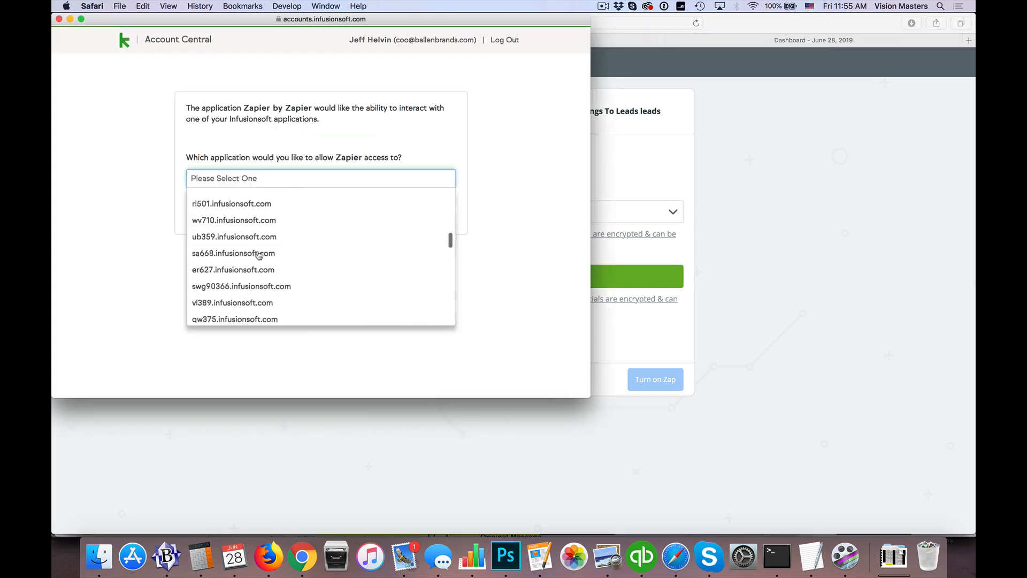
pyautogui.scroll(-5, 259, 255)
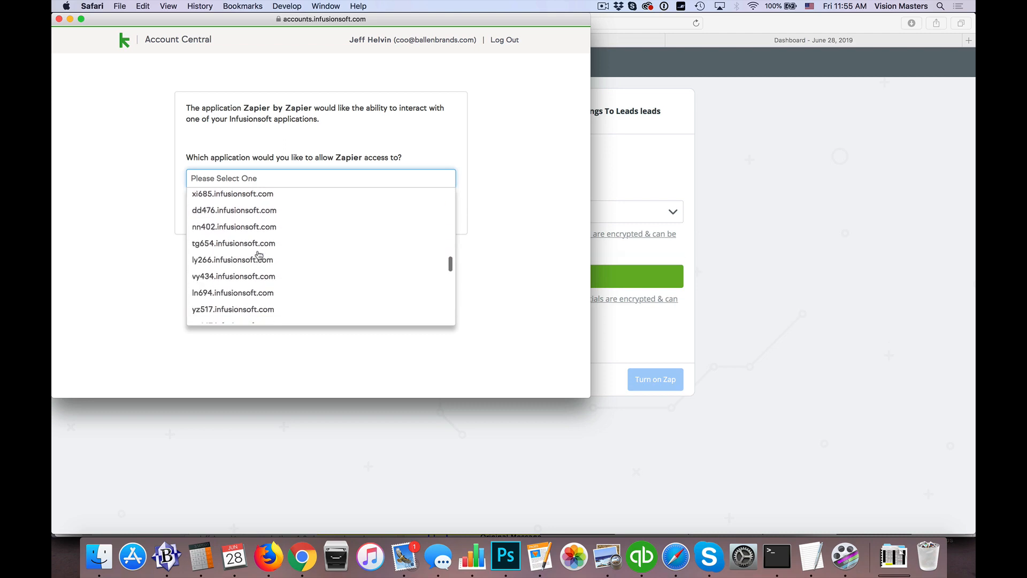
pyautogui.scroll(-4, 259, 255)
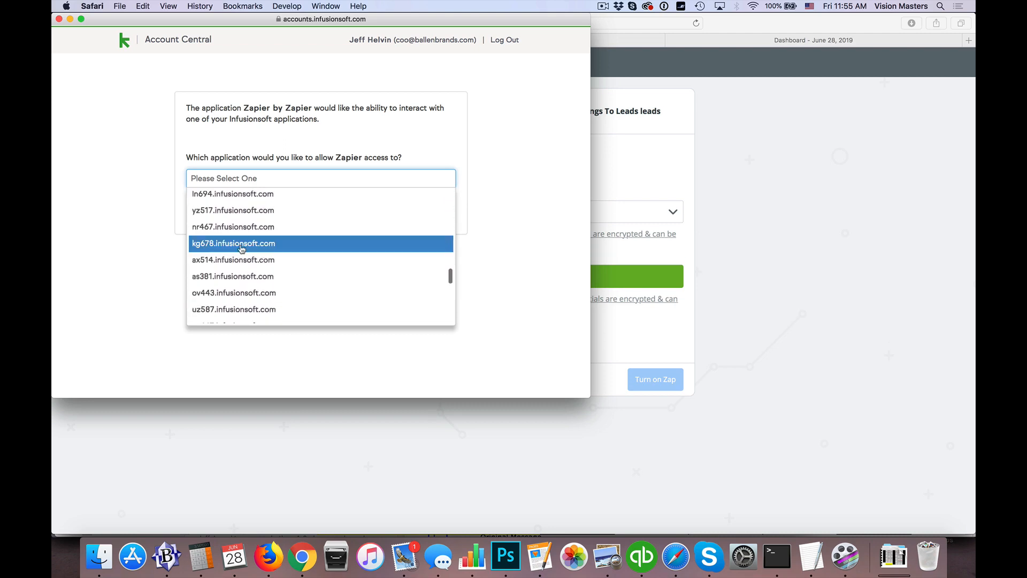
pyautogui.click(241, 244)
pyautogui.click(437, 208)
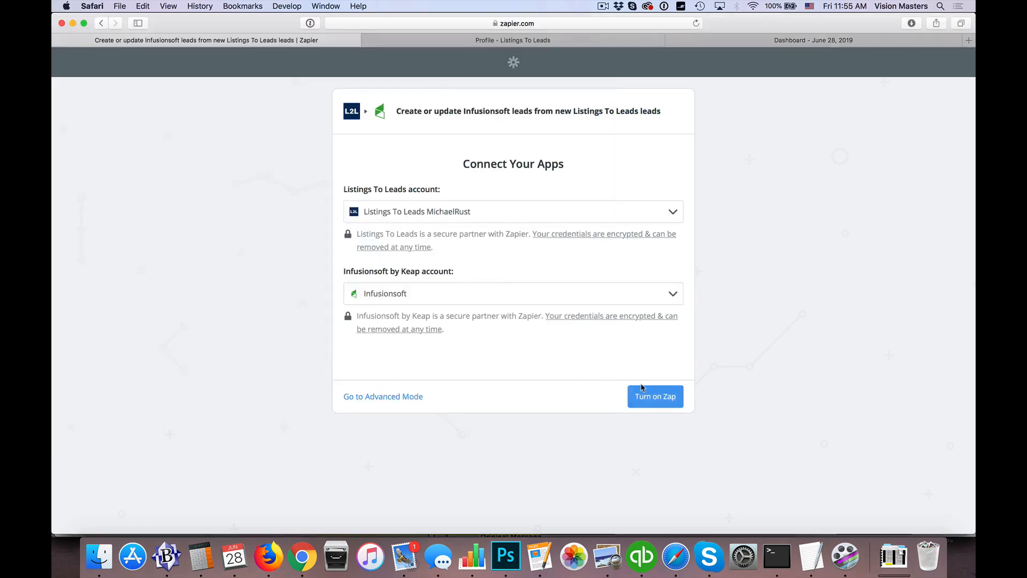
# Try to turn on the Zap, and open it in Advanced Mode
pyautogui.click(661, 402)
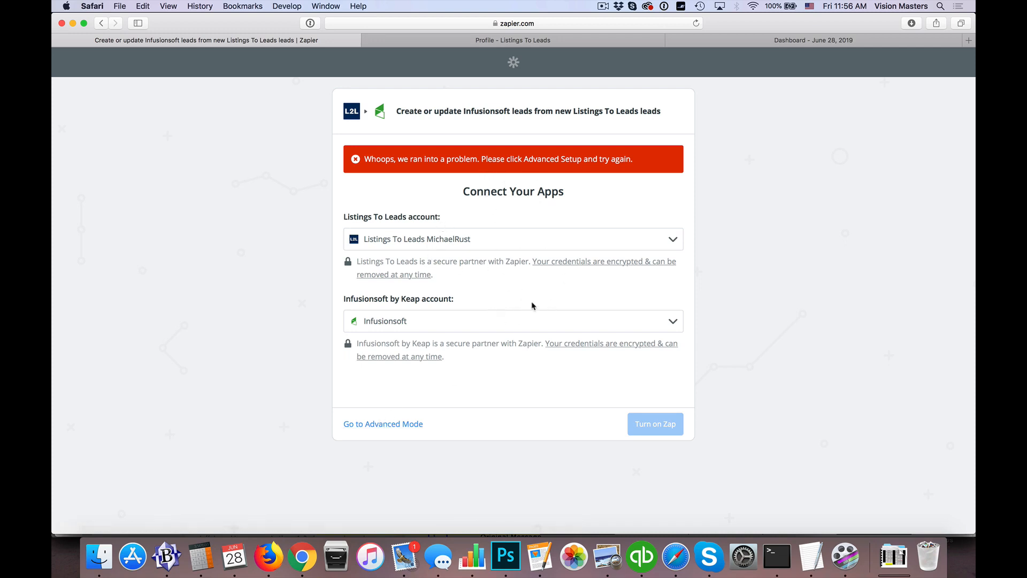
pyautogui.click(383, 426)
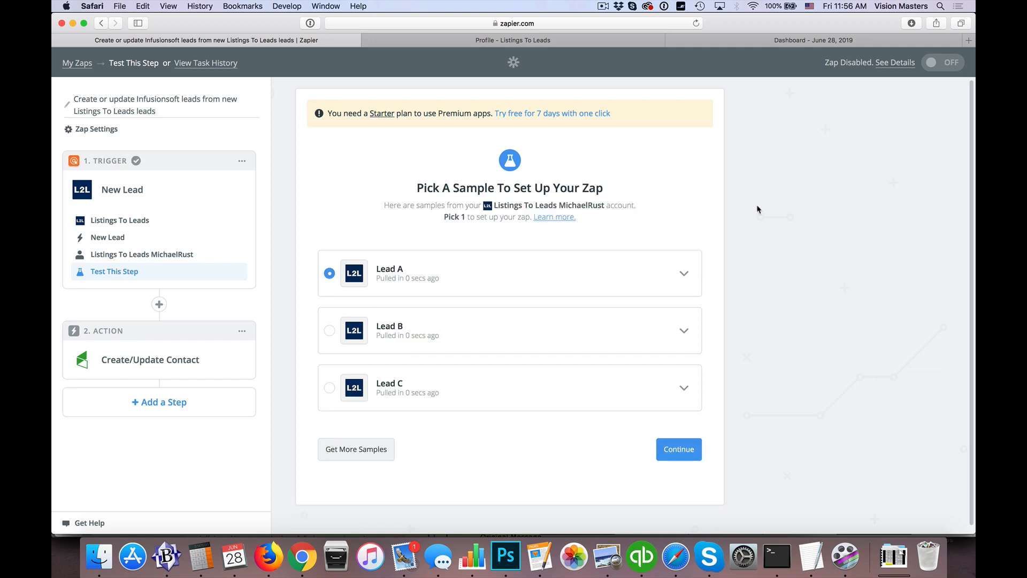
# Examine the field data of sample leads A, B and C, and continue with Lead A as the trigger sample
pyautogui.scroll(-1, 767, 212)
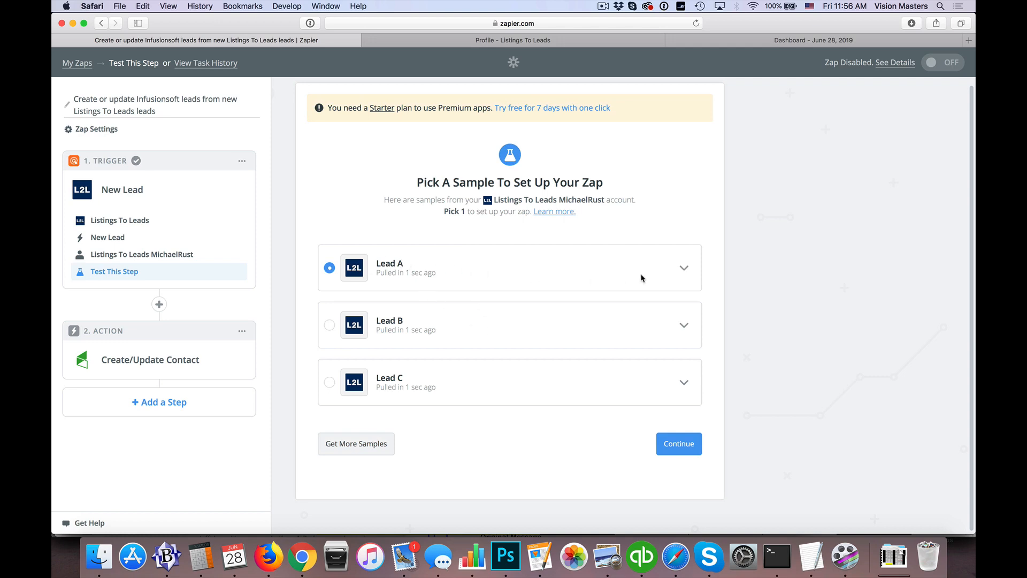
pyautogui.click(684, 270)
pyautogui.scroll(-4, 683, 272)
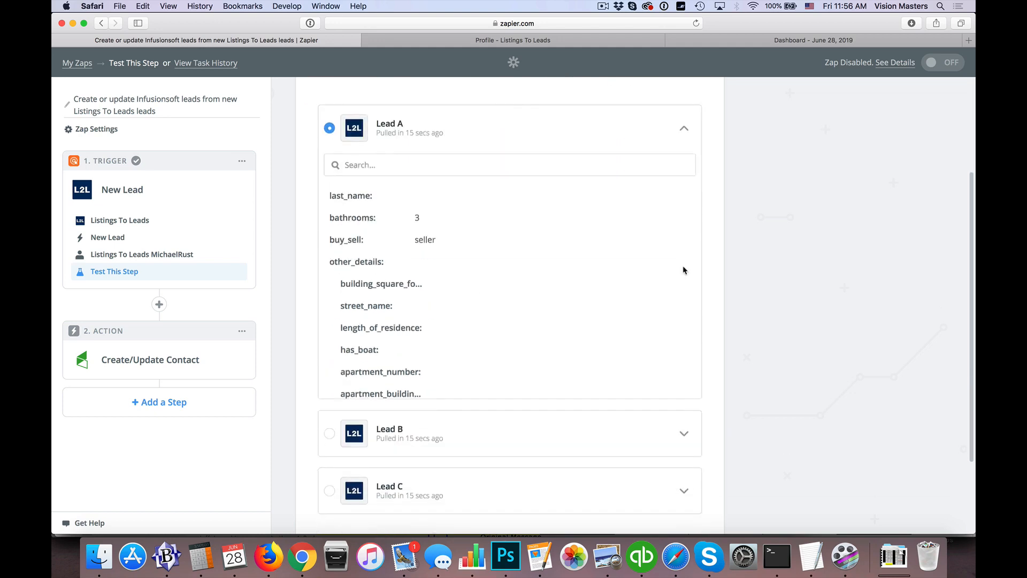
pyautogui.scroll(-4, 680, 317)
pyautogui.scroll(5, 679, 300)
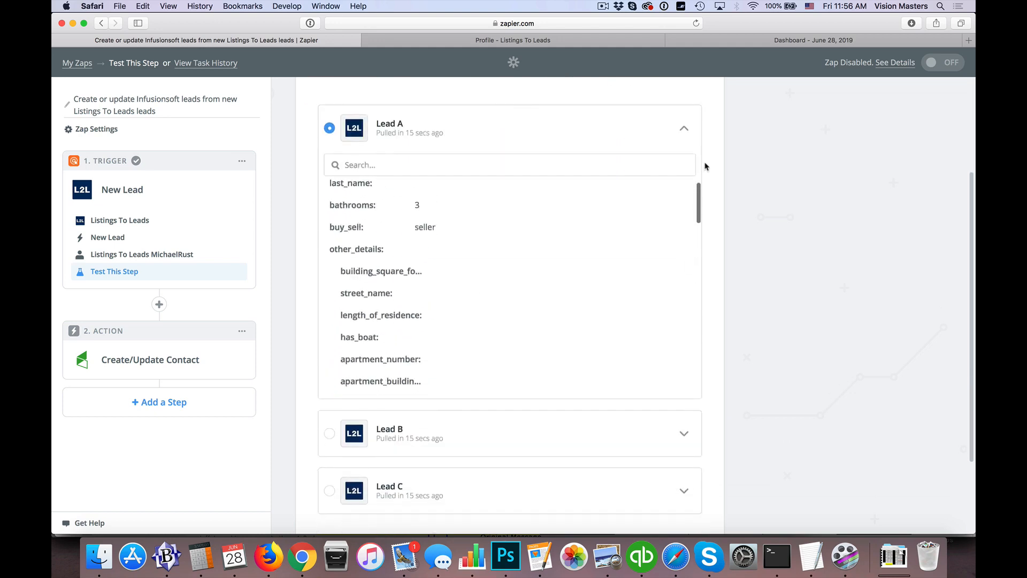
pyautogui.click(684, 128)
pyautogui.click(683, 324)
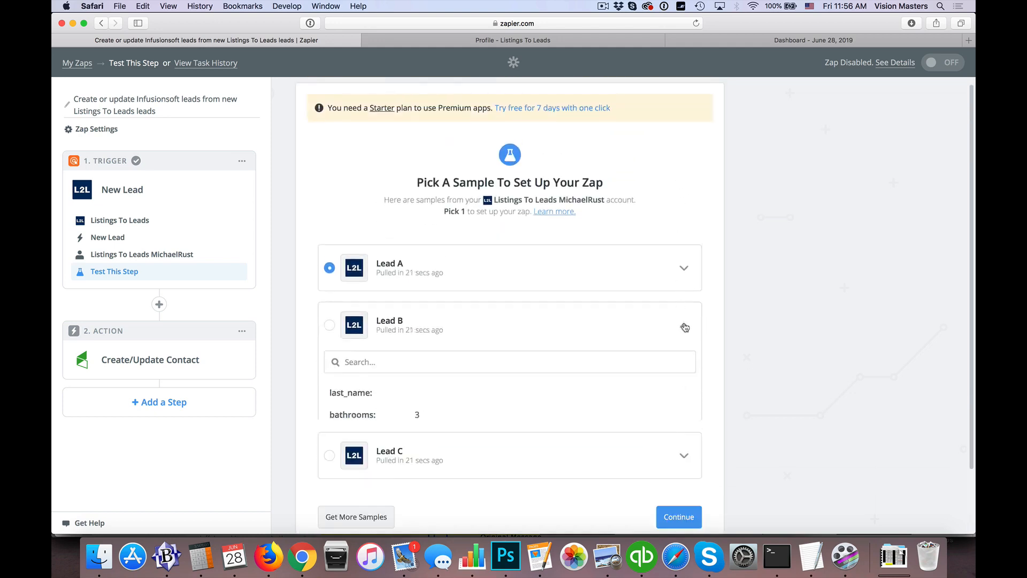
pyautogui.scroll(-5, 586, 426)
pyautogui.scroll(5, 586, 425)
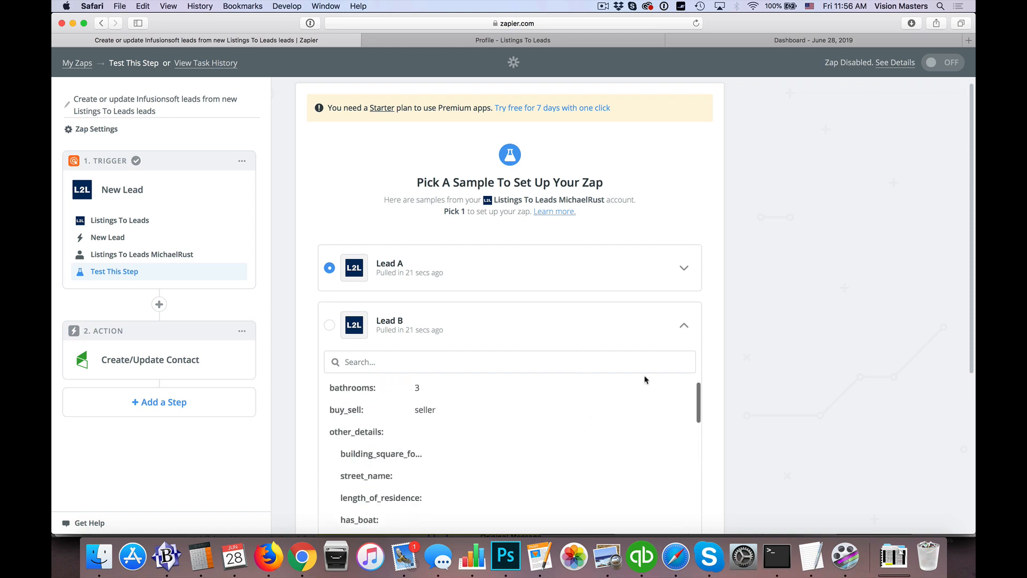
pyautogui.click(683, 325)
pyautogui.click(683, 382)
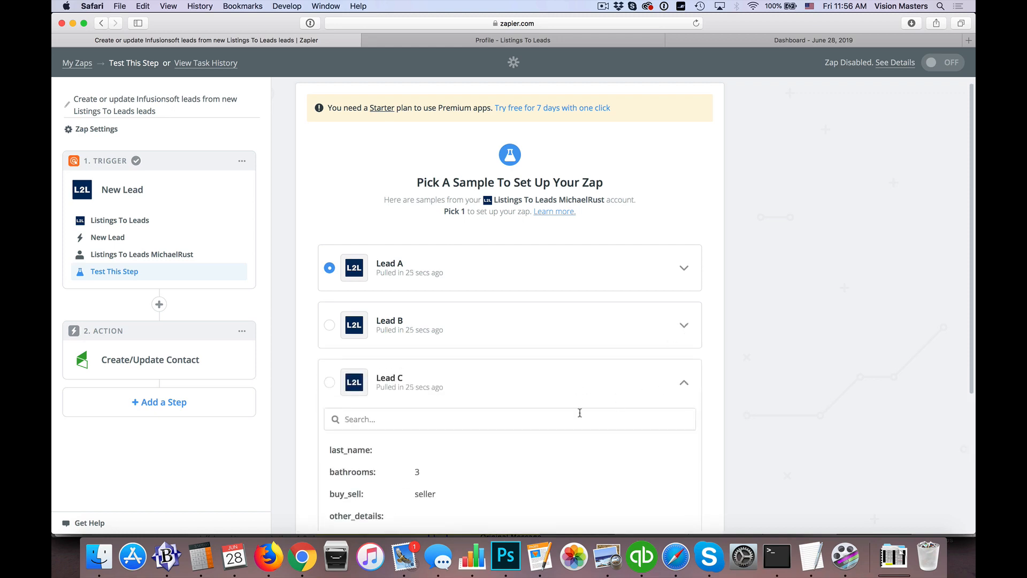
pyautogui.scroll(-5, 528, 441)
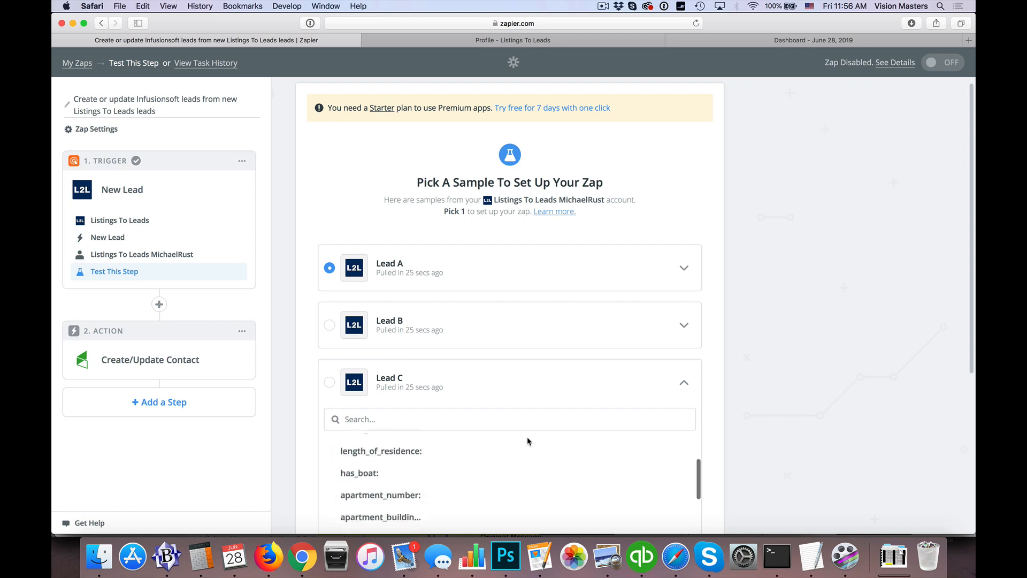
pyautogui.scroll(5, 527, 441)
pyautogui.click(683, 382)
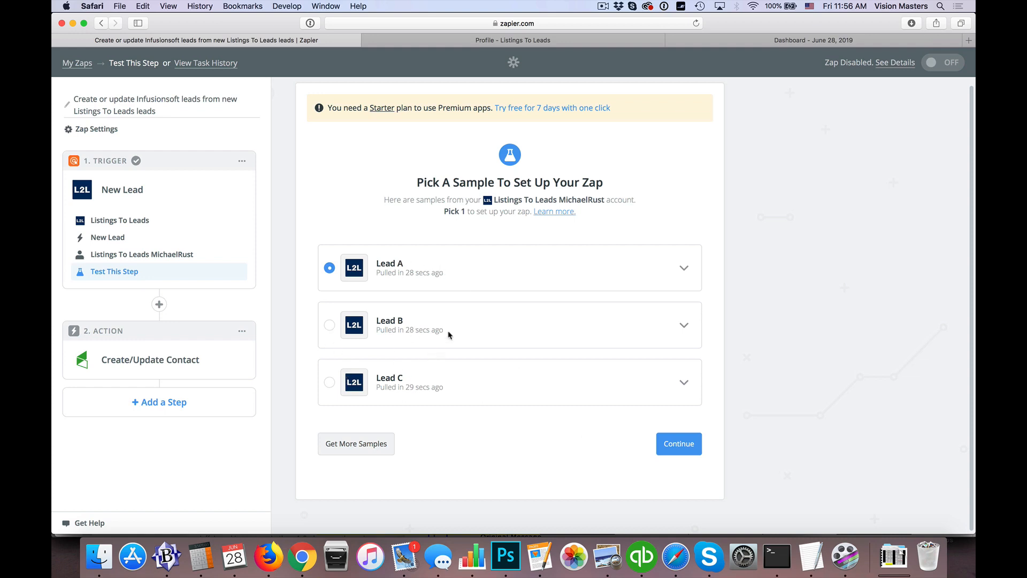
pyautogui.click(668, 449)
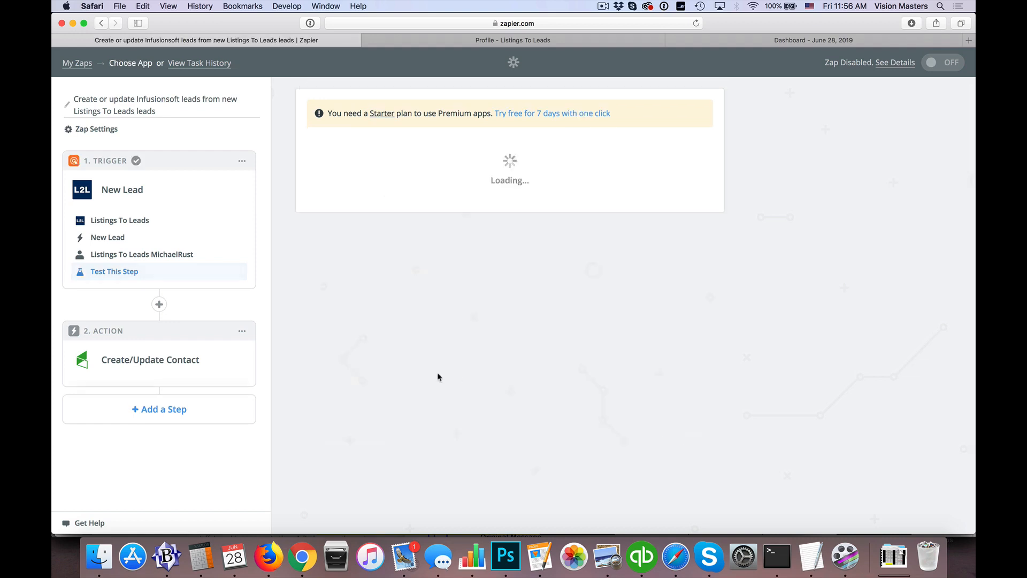
# Confirm Infusionsoft by Keap as the action app, with the Create/Update Contact action and the connected Infusionsoft account
pyautogui.scroll(-3, 461, 265)
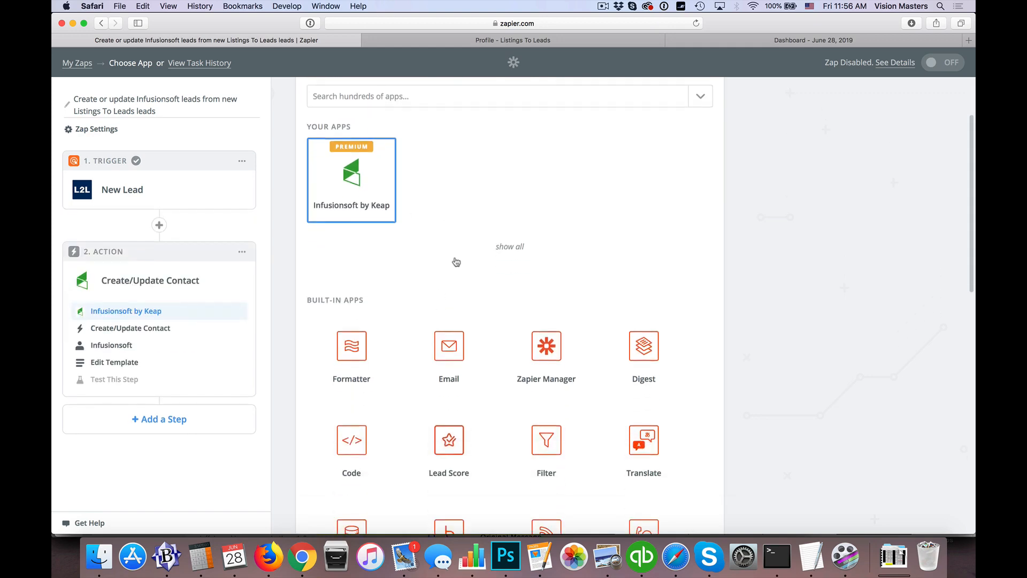
pyautogui.scroll(1, 351, 182)
pyautogui.click(351, 181)
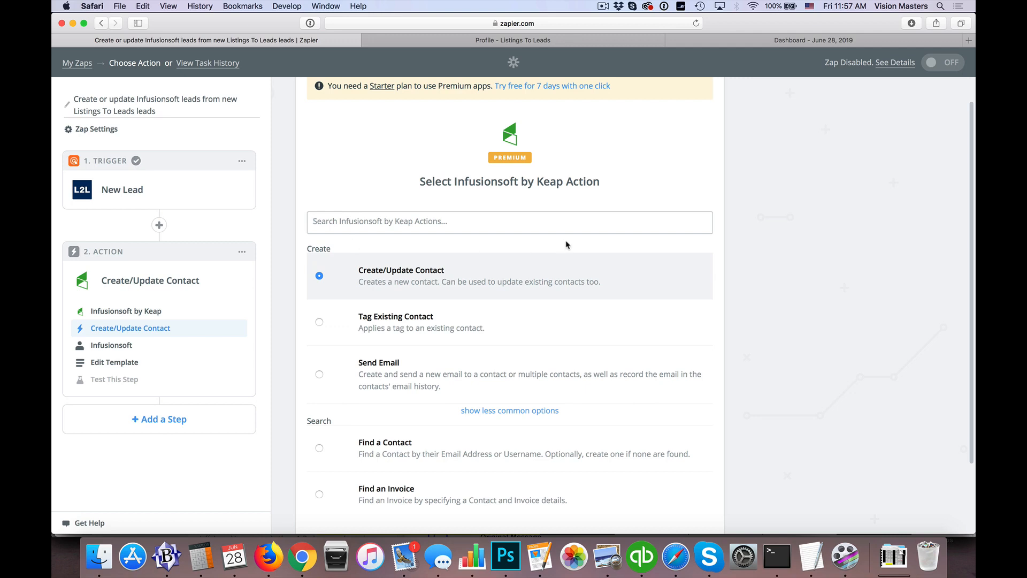
pyautogui.scroll(-2, 732, 296)
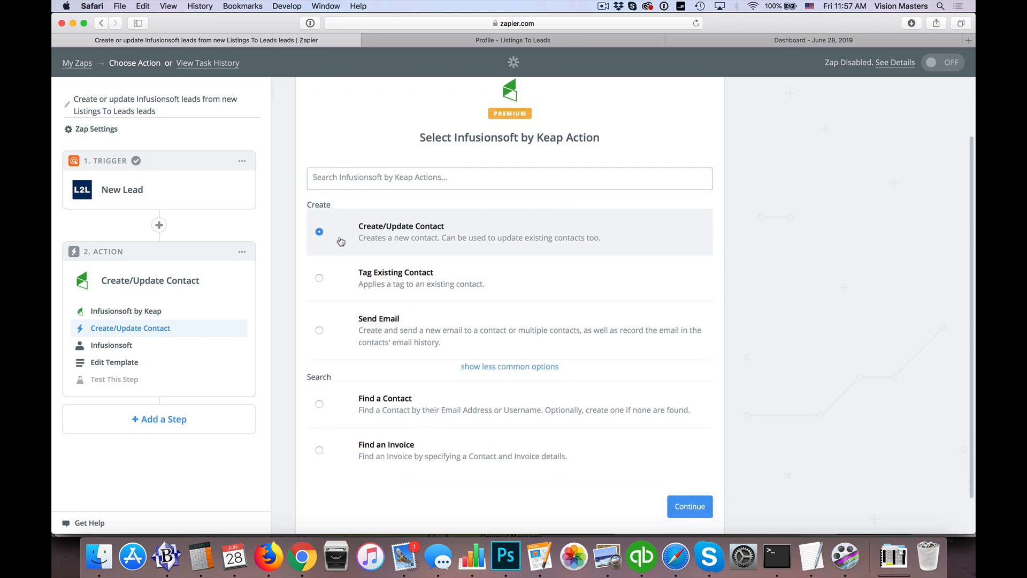
pyautogui.scroll(-2, 658, 273)
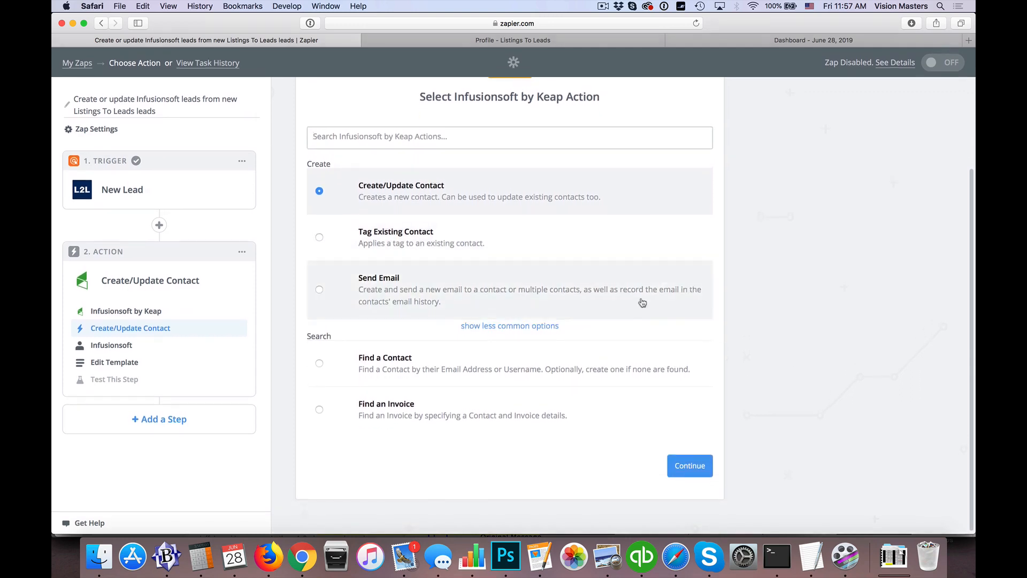
pyautogui.click(692, 466)
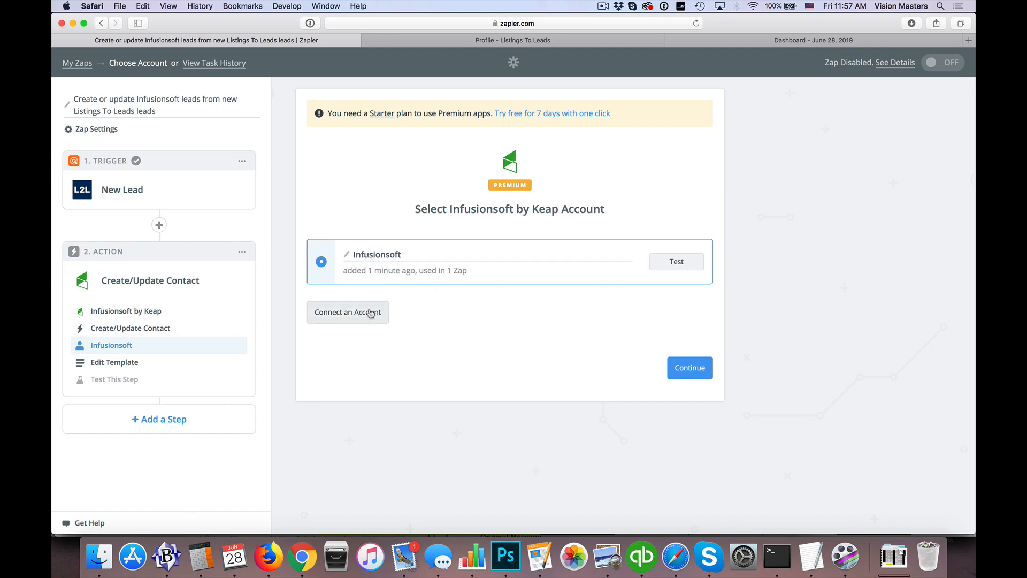
pyautogui.click(689, 368)
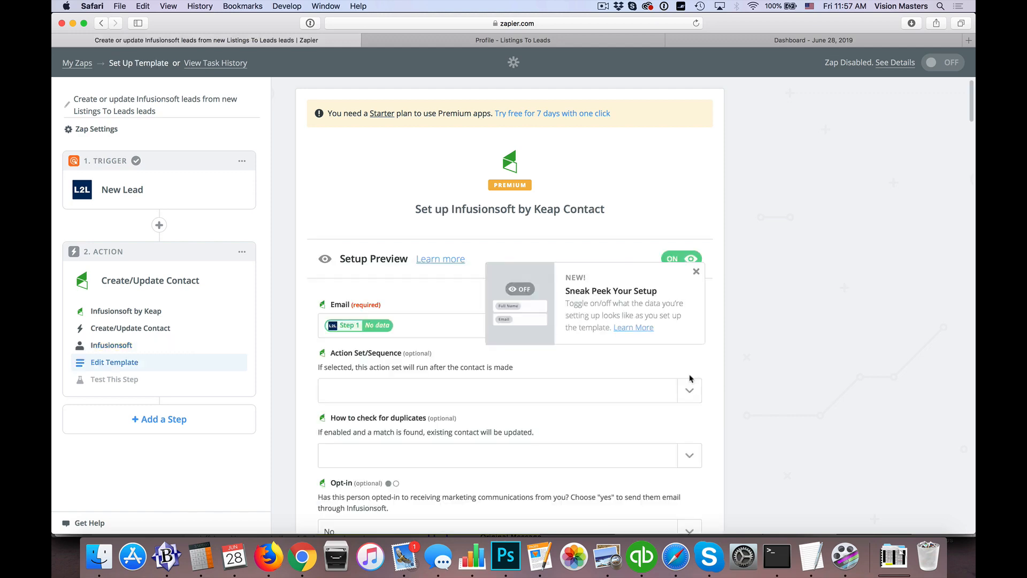
# Dismiss the setup preview tip, and clear the contact template's Email field and map it to the New Lead's Email
pyautogui.click(693, 274)
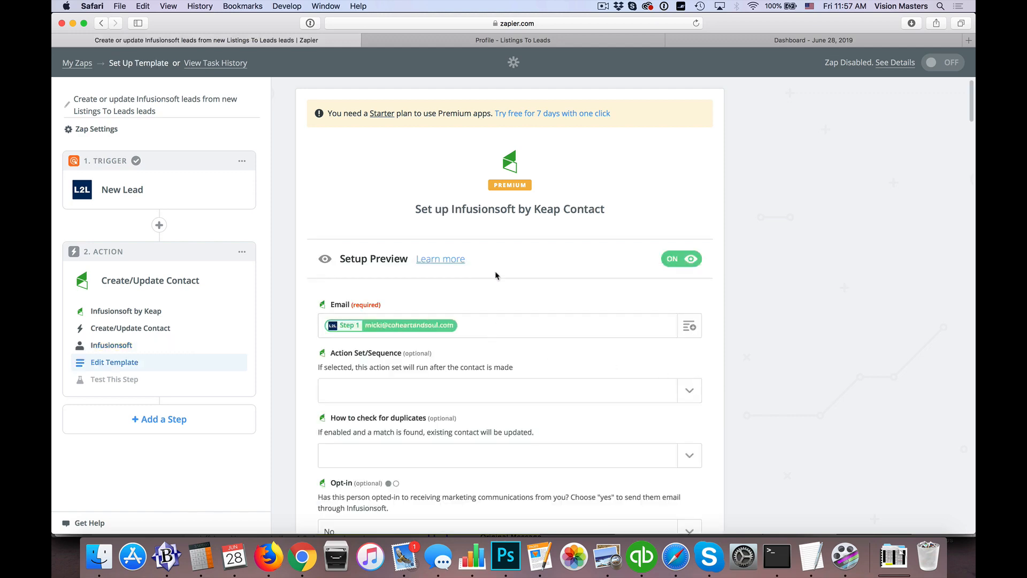
pyautogui.scroll(-2, 495, 274)
pyautogui.scroll(-3, 713, 247)
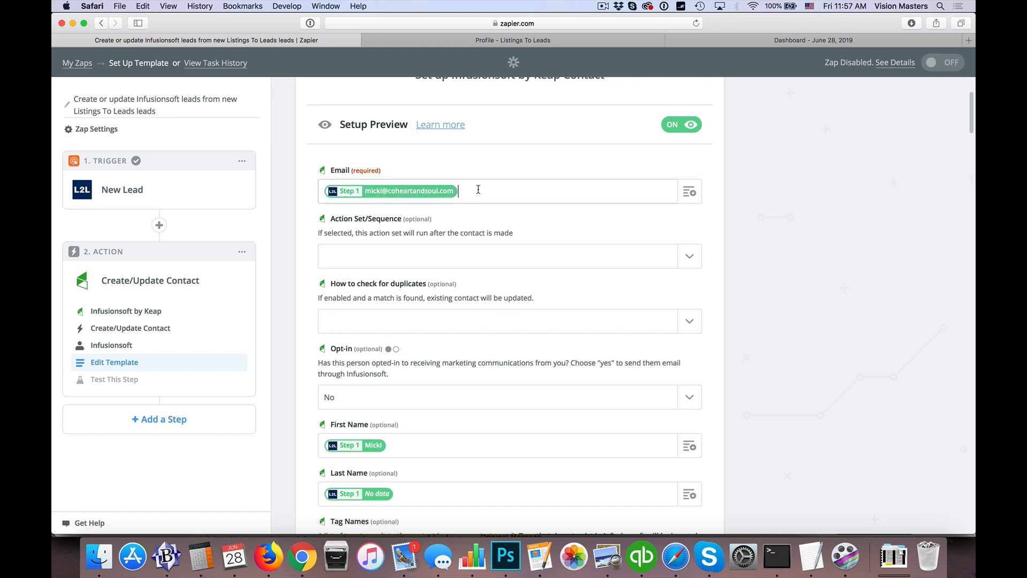
pyautogui.click(689, 192)
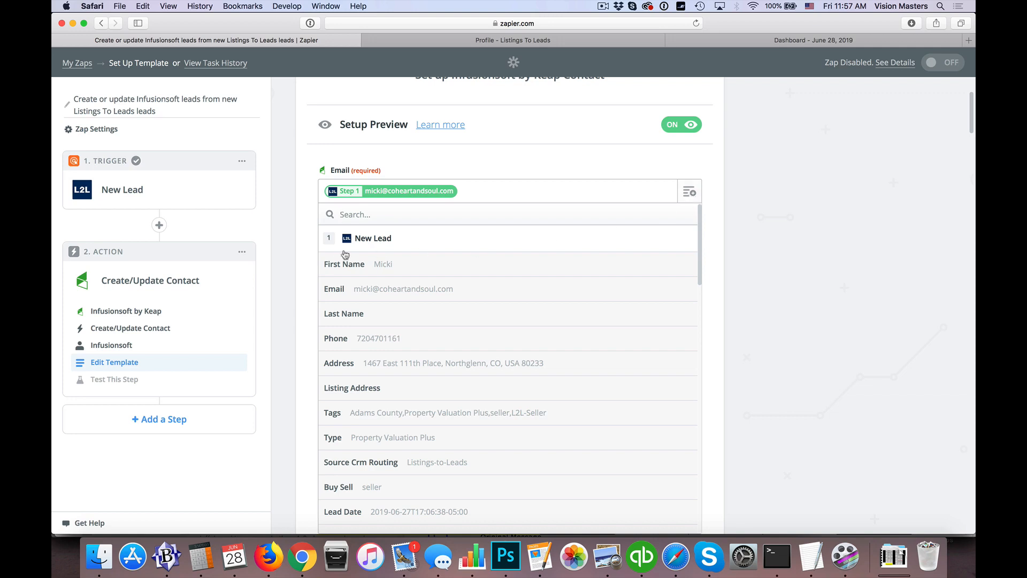
pyautogui.click(351, 289)
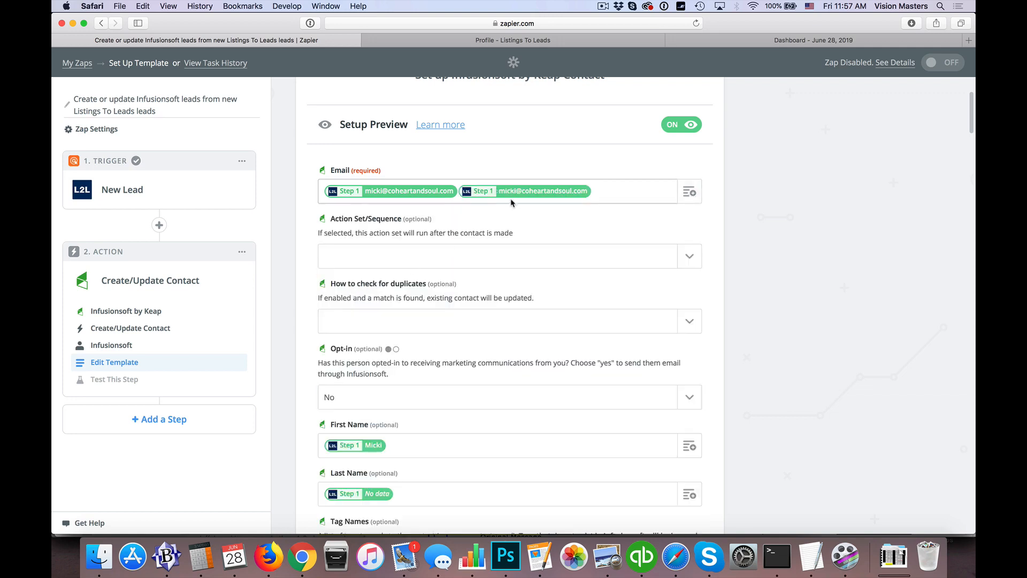
pyautogui.press('BackSpace')
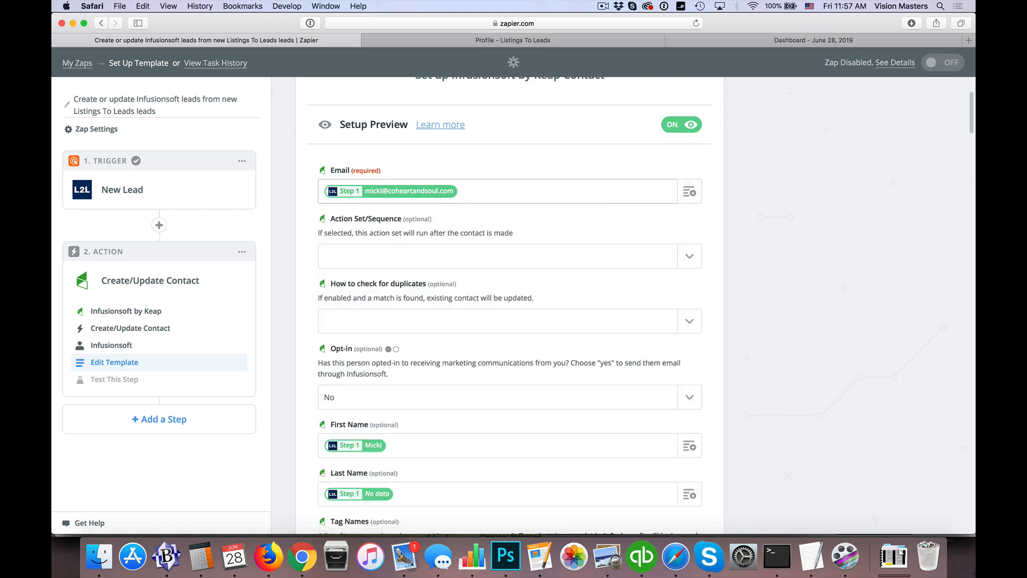
pyautogui.press('BackSpace')
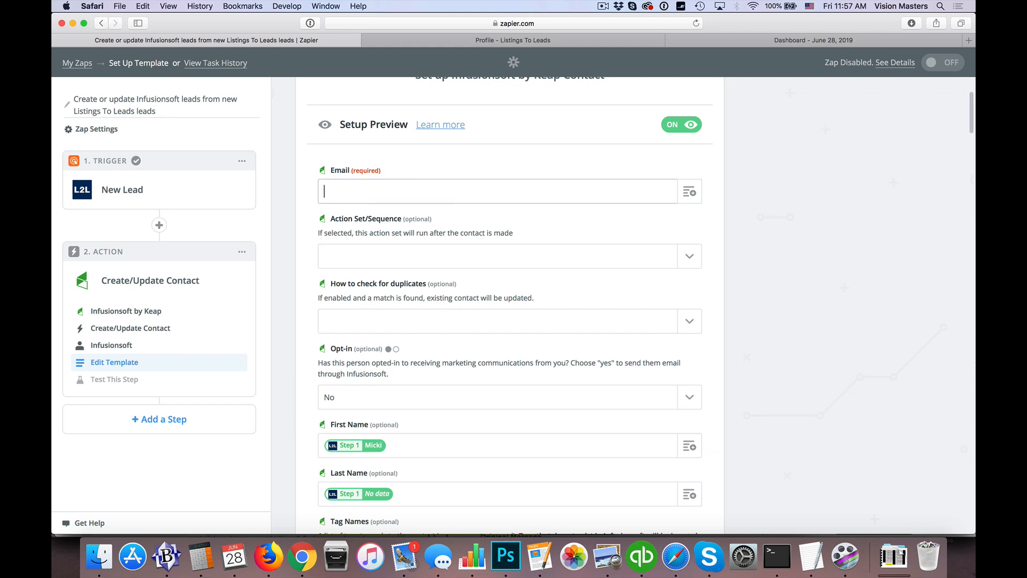
pyautogui.click(689, 192)
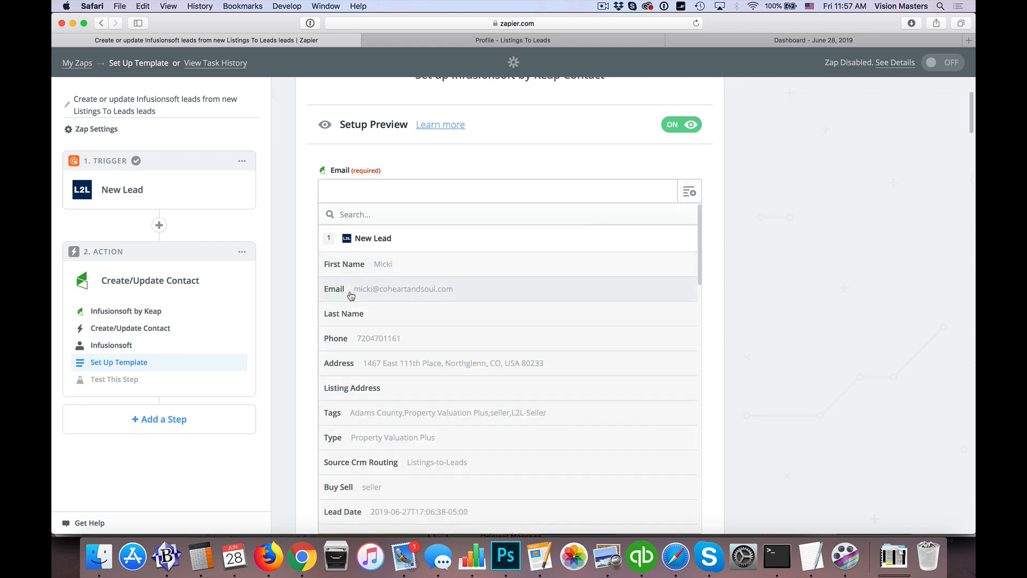
pyautogui.click(369, 289)
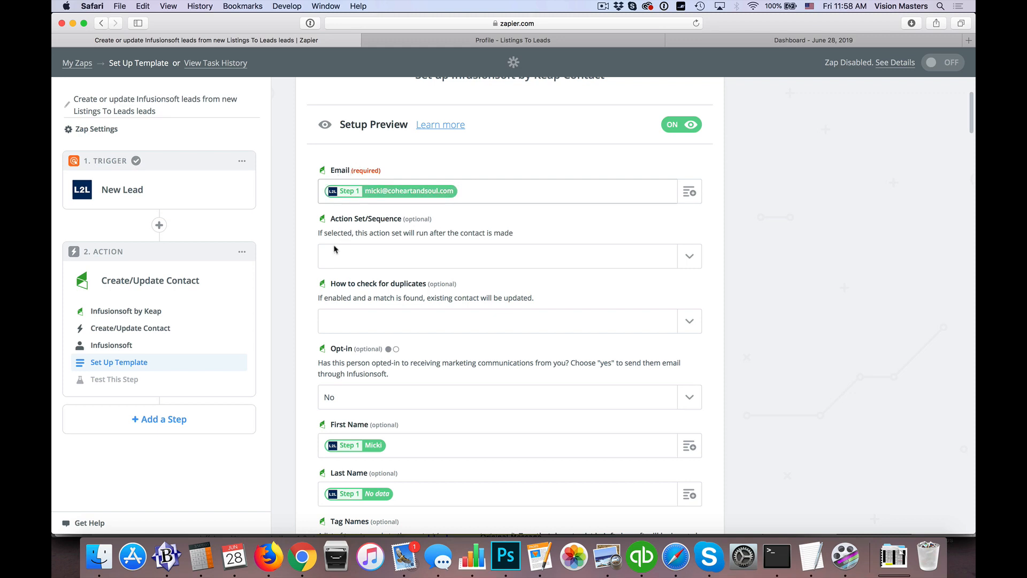
# Review the available Action Set/Sequence options in the contact template without choosing one
pyautogui.scroll(-3, 335, 250)
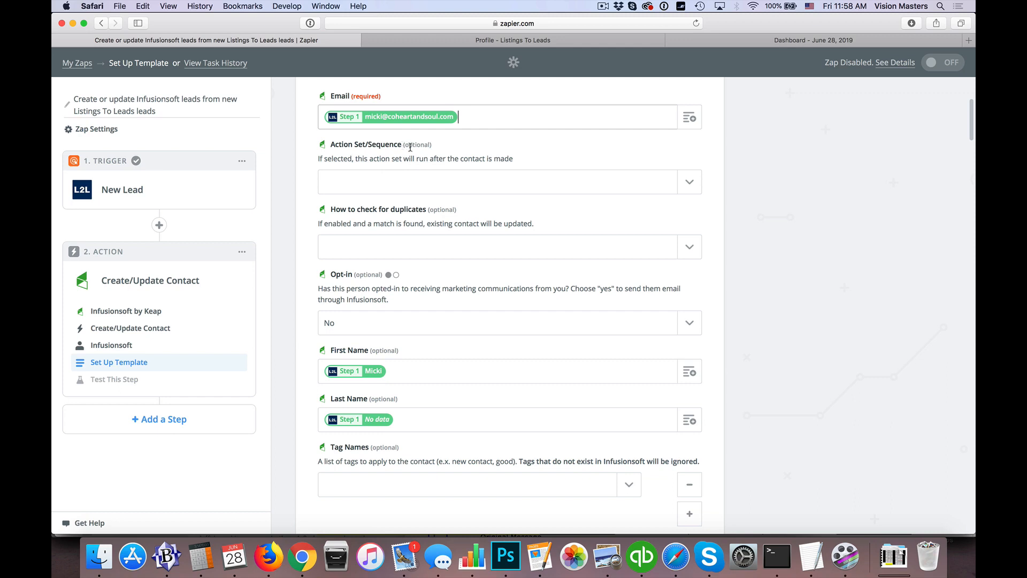
pyautogui.moveTo(403, 144); pyautogui.dragTo(436, 150)
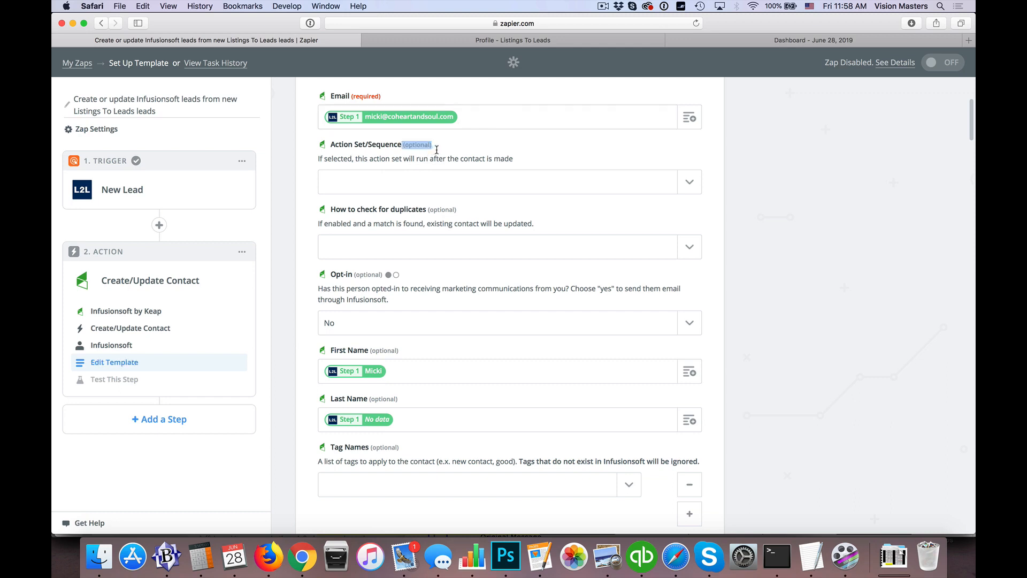
pyautogui.click(688, 182)
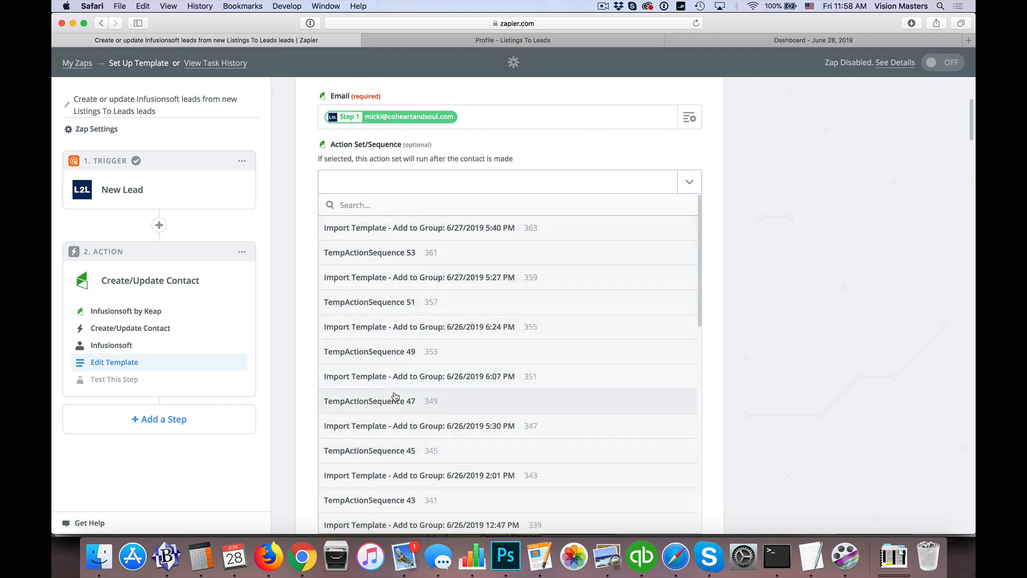
pyautogui.click(566, 157)
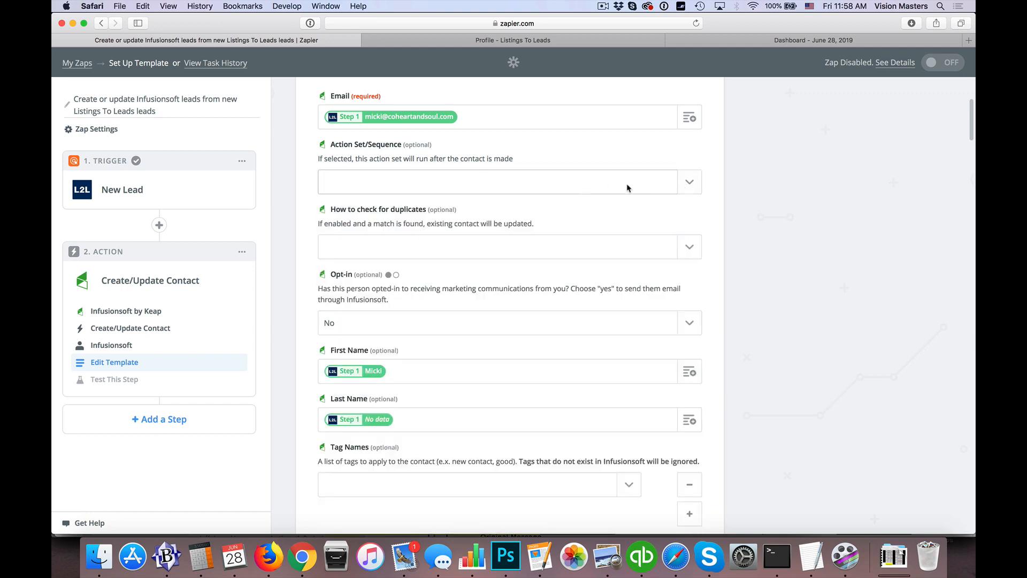
pyautogui.scroll(-2, 627, 190)
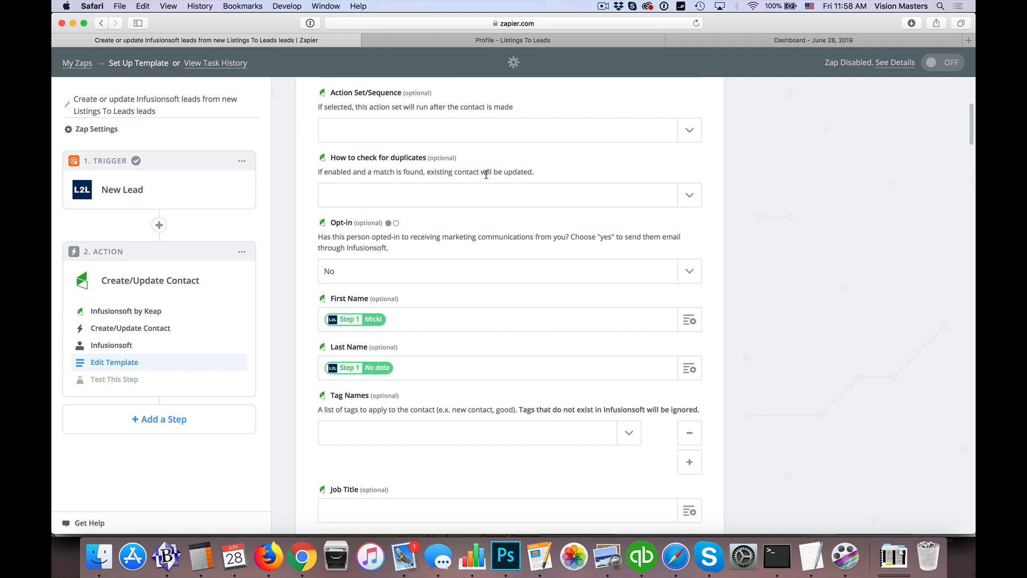
# Set the contact template's duplicate check to Email and its Opt-in option to Yes
pyautogui.click(690, 196)
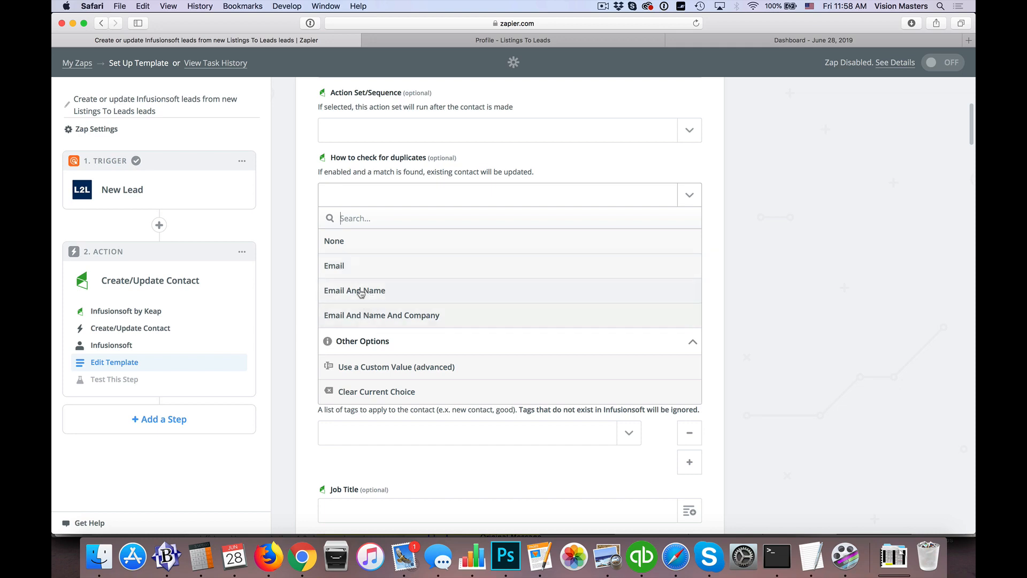
pyautogui.click(342, 271)
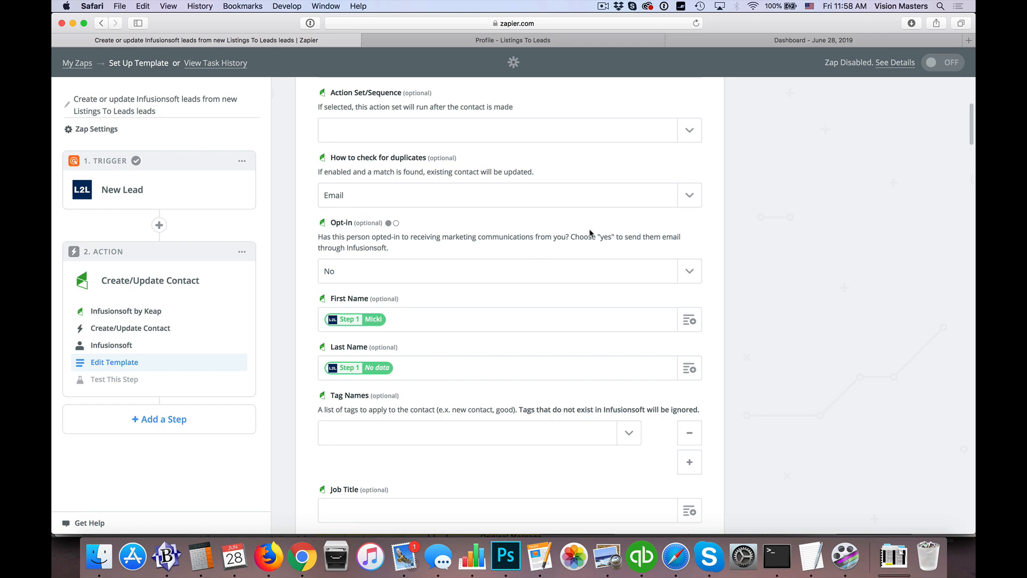
pyautogui.scroll(-2, 591, 233)
pyautogui.scroll(-1, 591, 233)
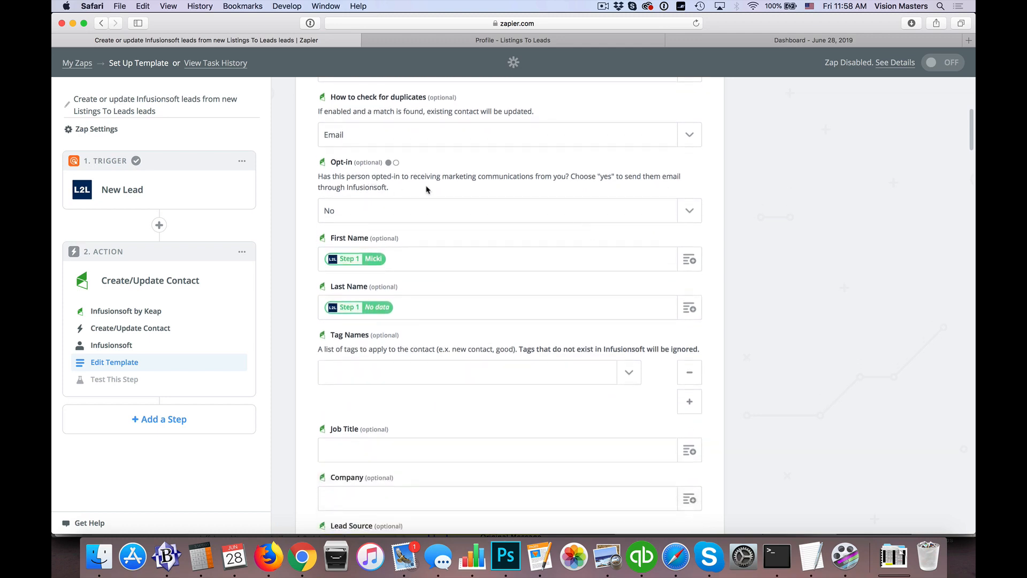
pyautogui.click(396, 164)
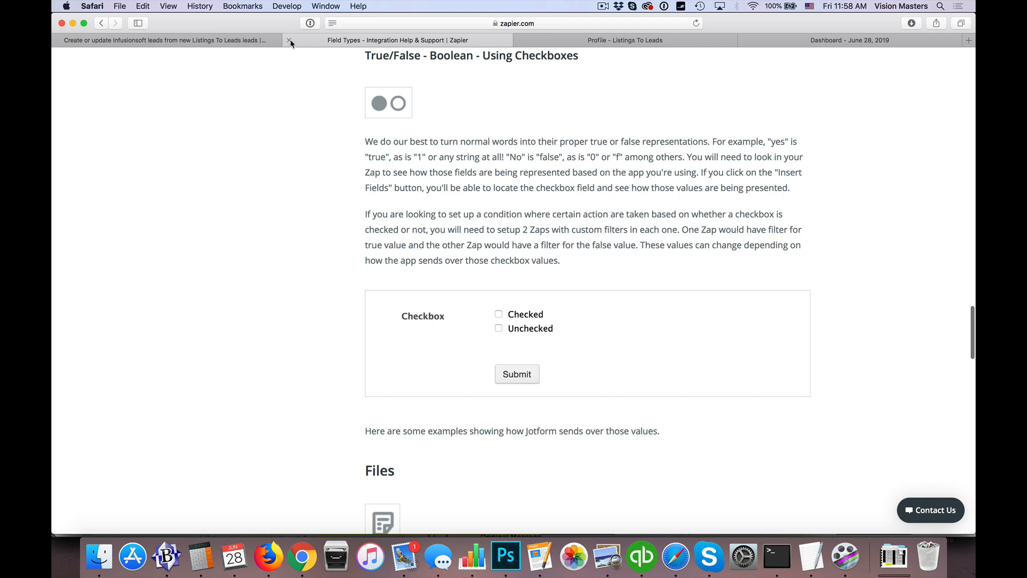
pyautogui.click(290, 41)
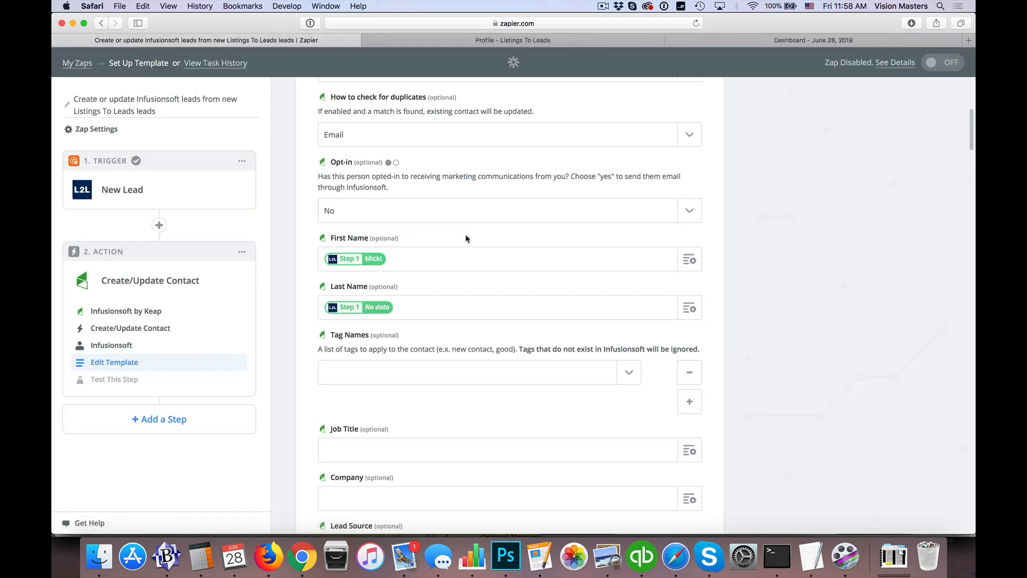
pyautogui.click(690, 211)
pyautogui.click(332, 279)
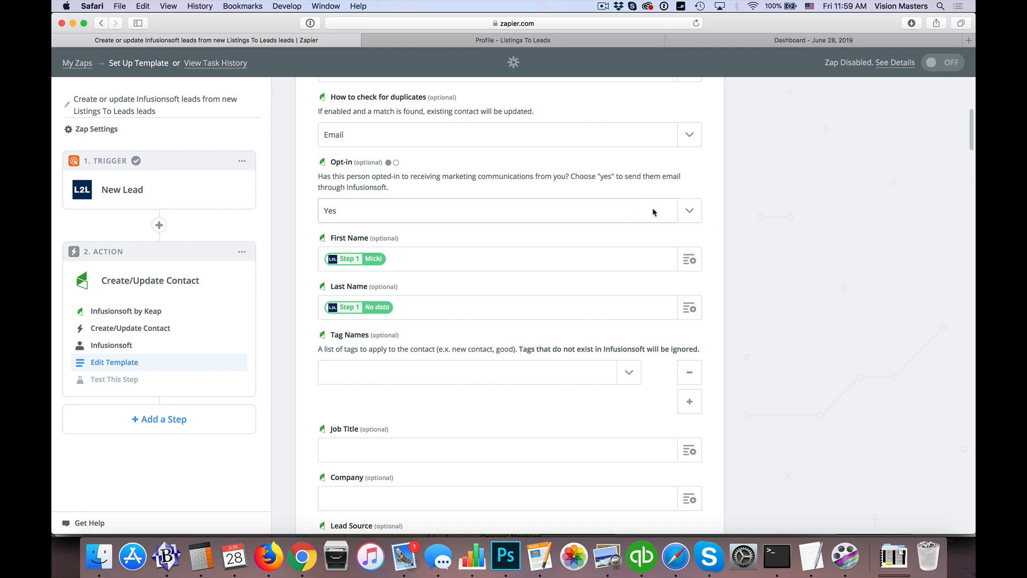
# Try inserting the New Lead's Last Name into the Last Name field again, and remove the duplicate mapping
pyautogui.scroll(-2, 742, 234)
pyautogui.scroll(-1, 742, 234)
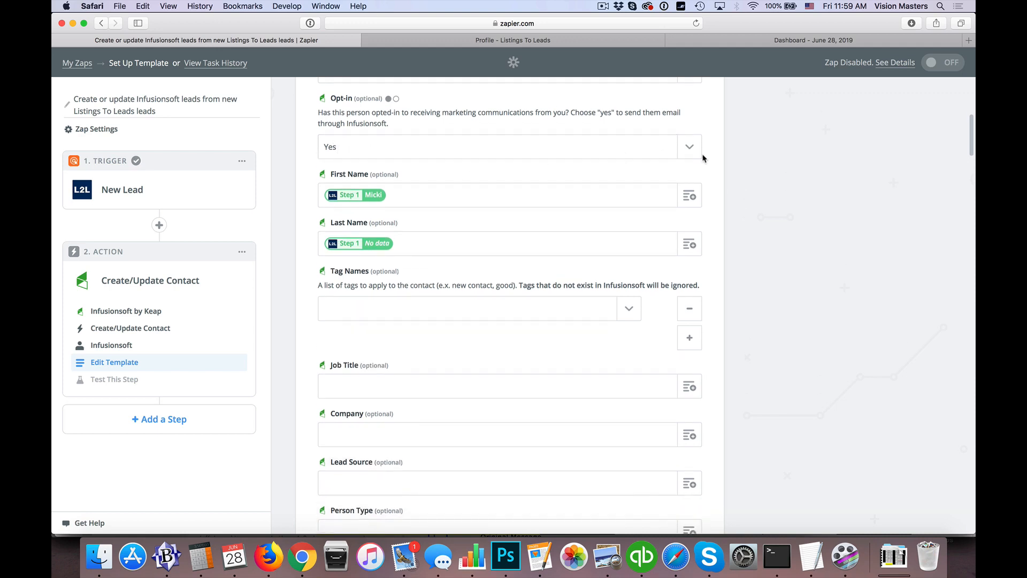
pyautogui.scroll(-1, 717, 178)
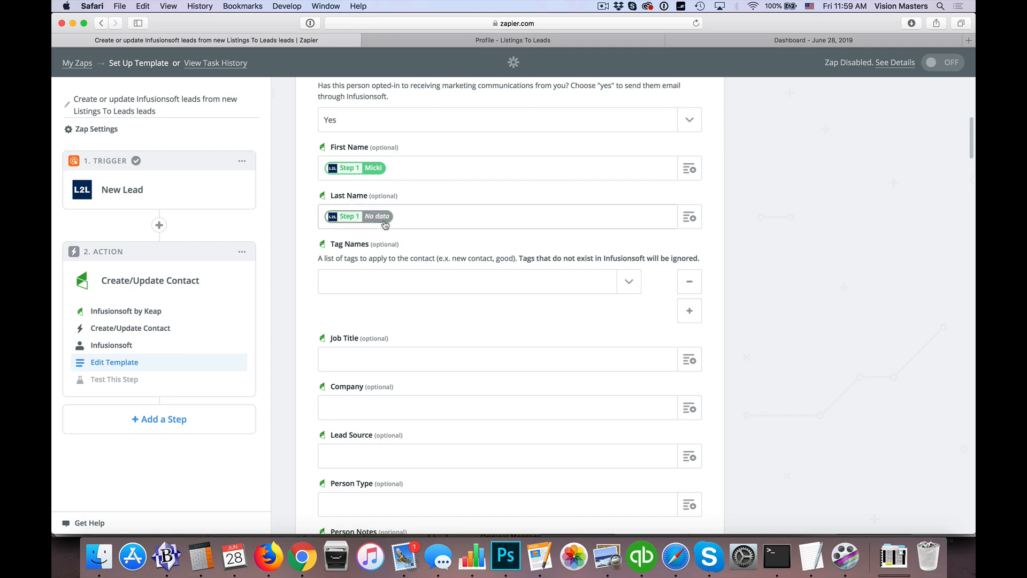
pyautogui.click(692, 223)
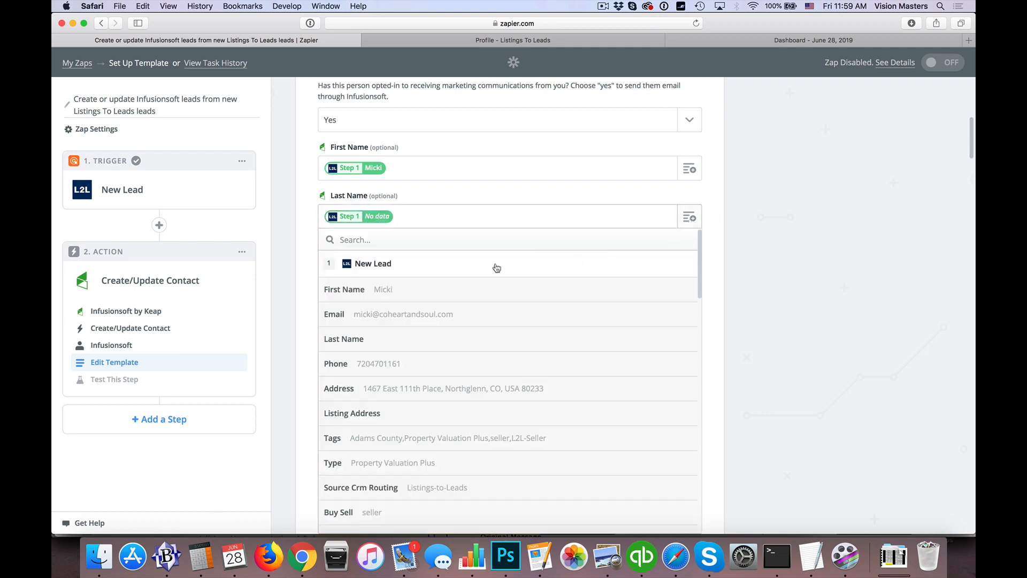
pyautogui.click(360, 341)
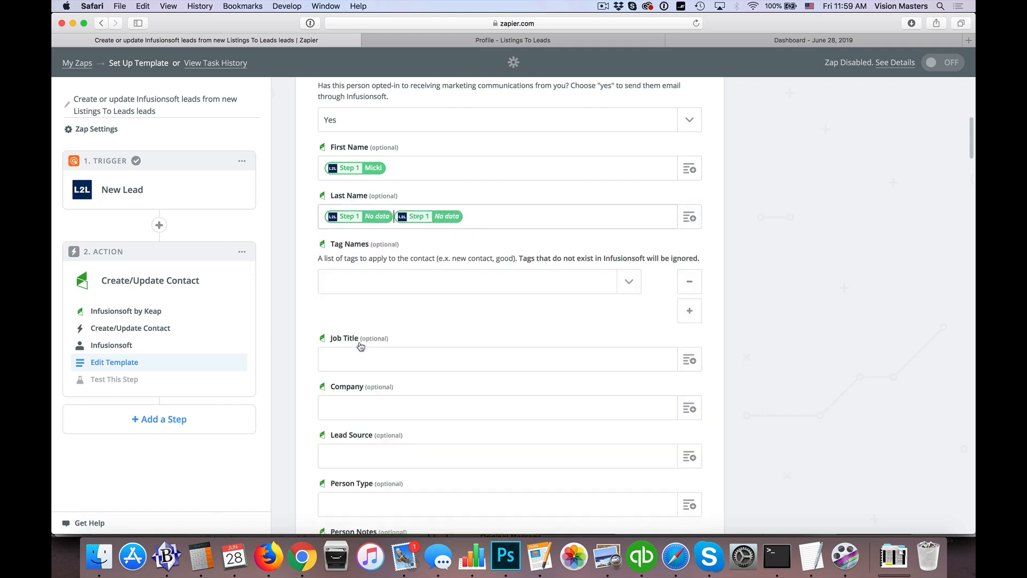
pyautogui.click(448, 220)
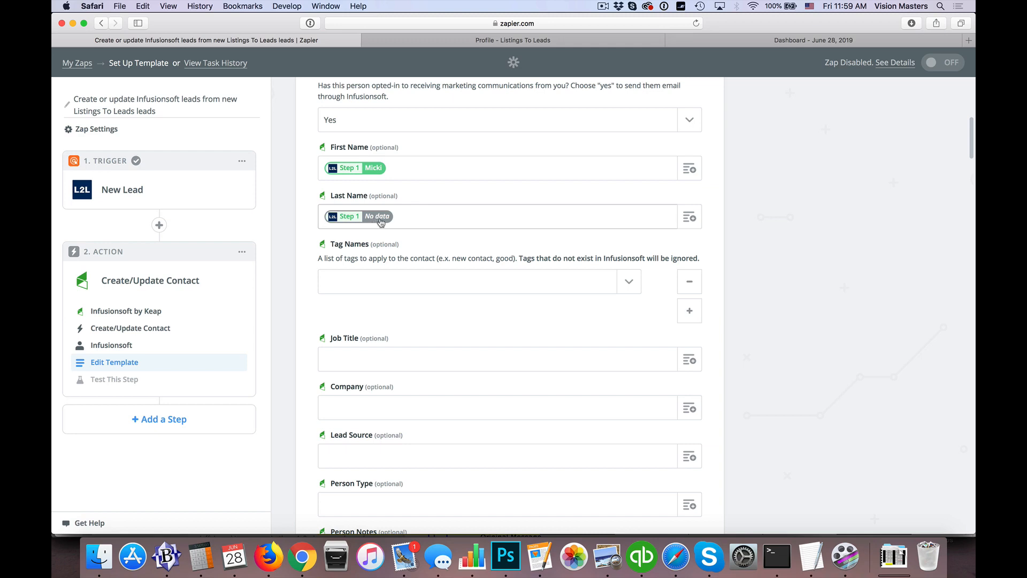
# Review the Infusionsoft tags available for Tag Names without choosing one
pyautogui.scroll(-3, 730, 230)
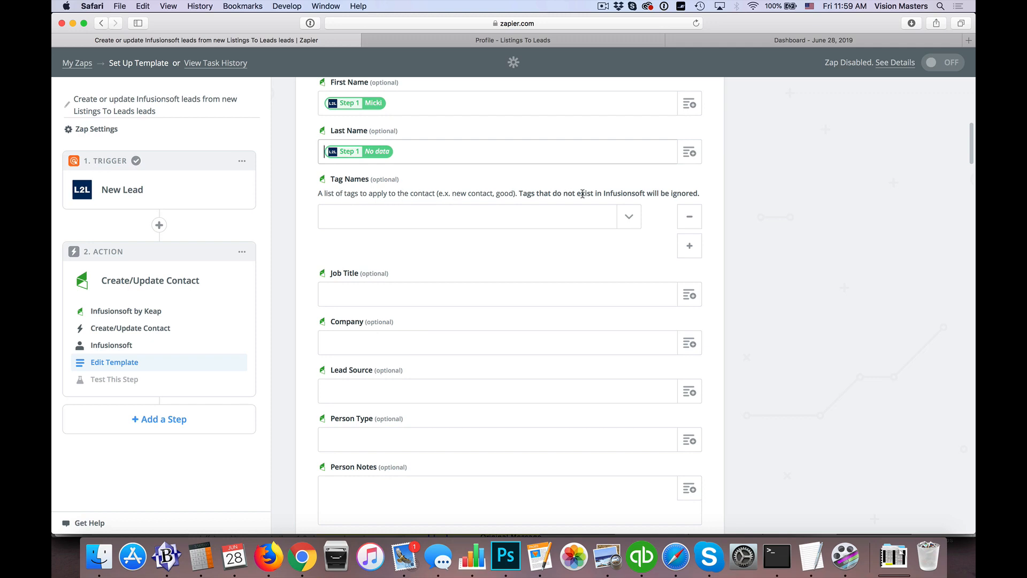
pyautogui.scroll(-1, 647, 209)
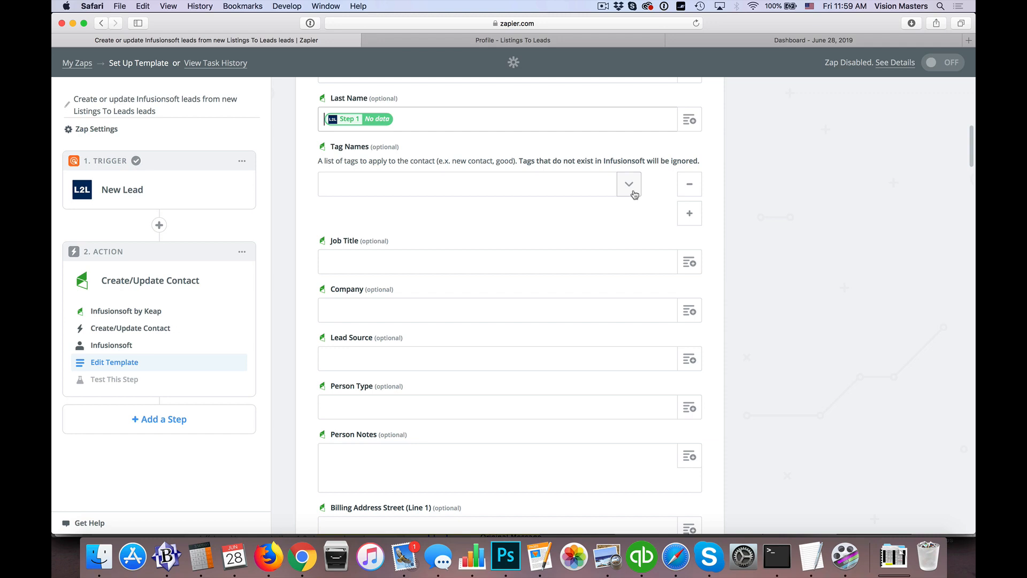
pyautogui.click(633, 192)
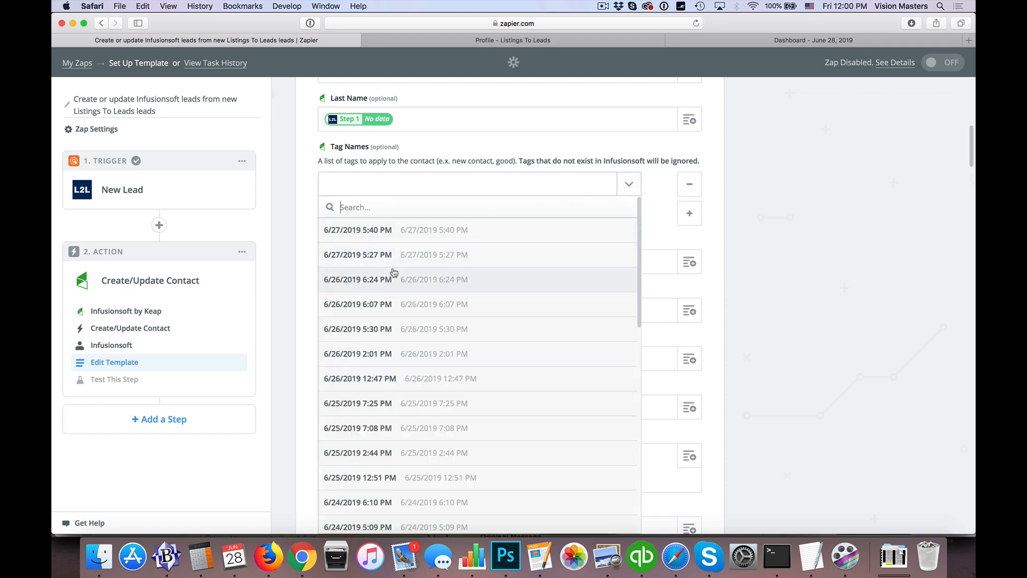
pyautogui.scroll(-5, 367, 273)
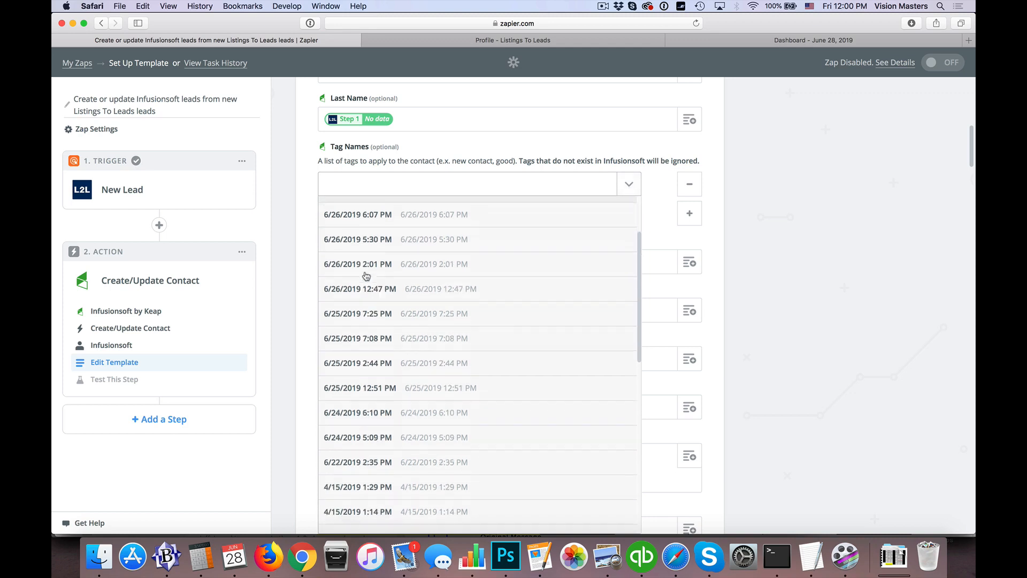
pyautogui.scroll(-5, 366, 276)
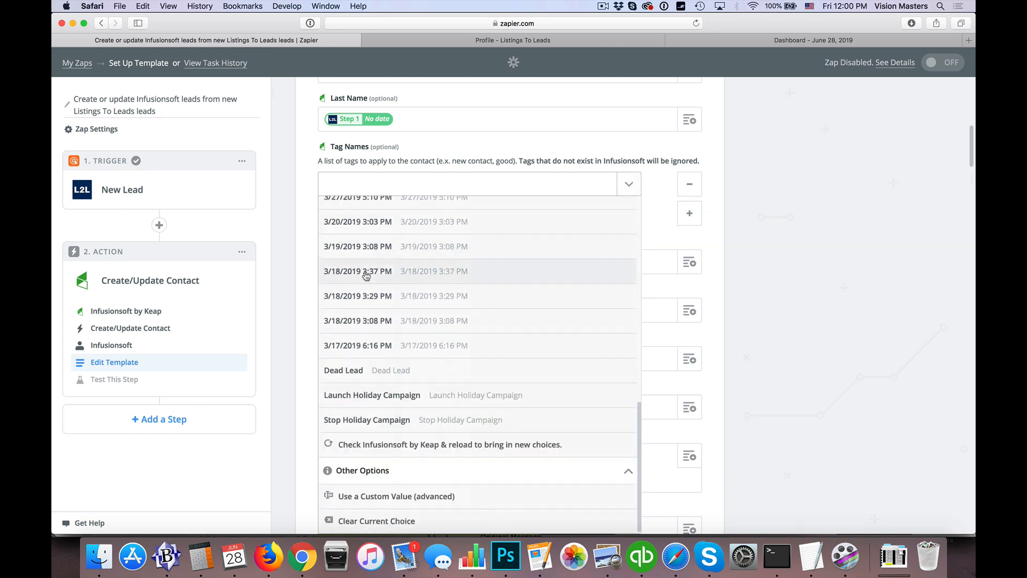
pyautogui.scroll(10, 364, 281)
pyautogui.click(367, 191)
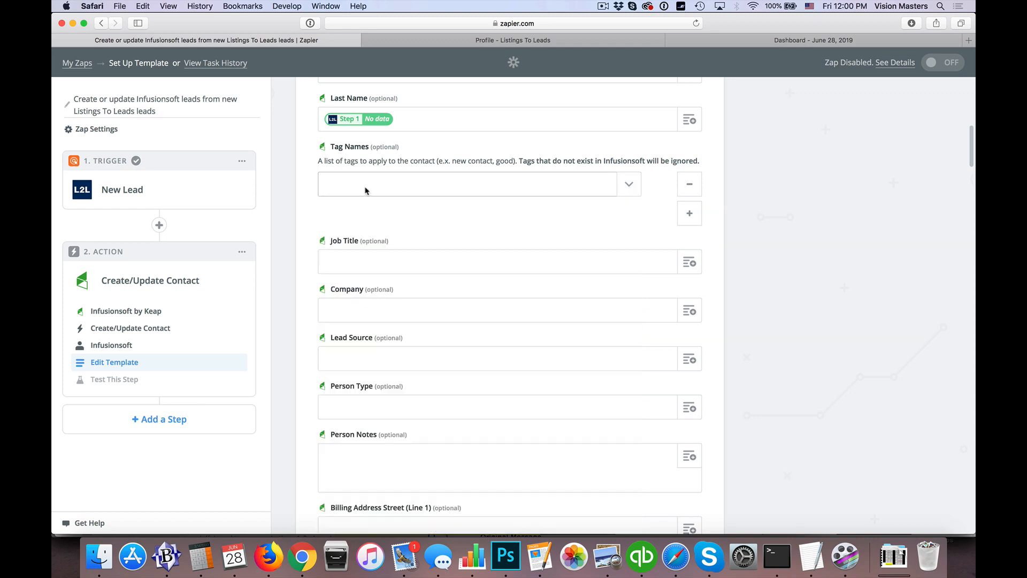
# Search the available tags for "launch", and choose Launch Holiday Campaign from the full tag list for Tag Names
pyautogui.click(610, 181)
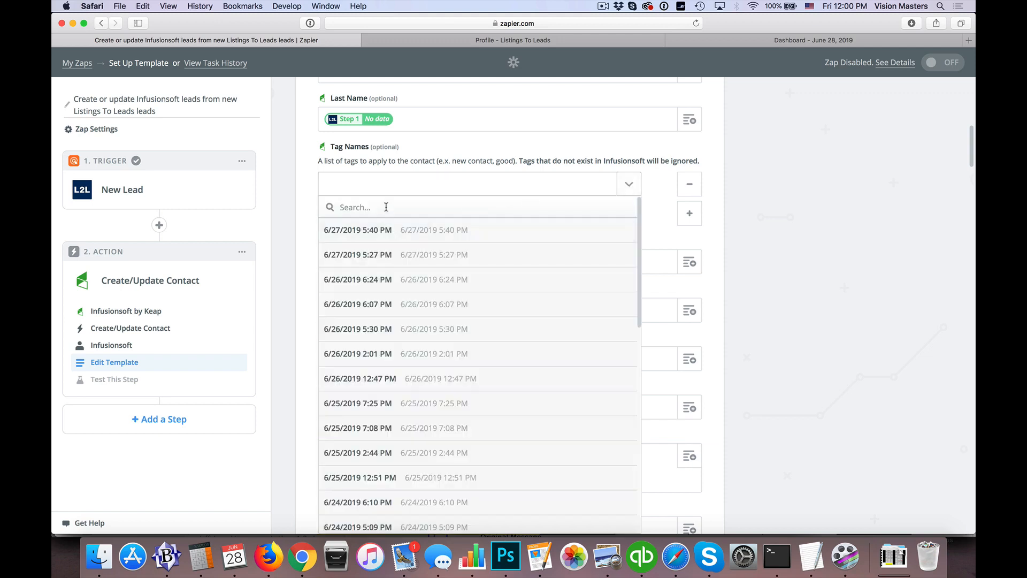
pyautogui.write('launch')
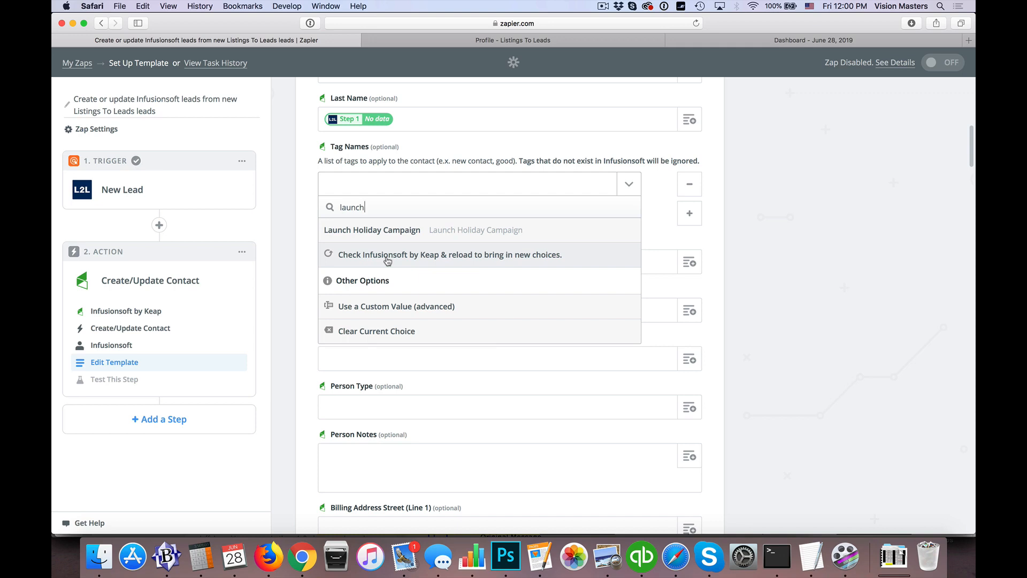
pyautogui.press('BackSpace')
pyautogui.press('BackSpace')
pyautogui.press('BackSpace')
pyautogui.press('BackSpace')
pyautogui.press('BackSpace')
pyautogui.press('BackSpace')
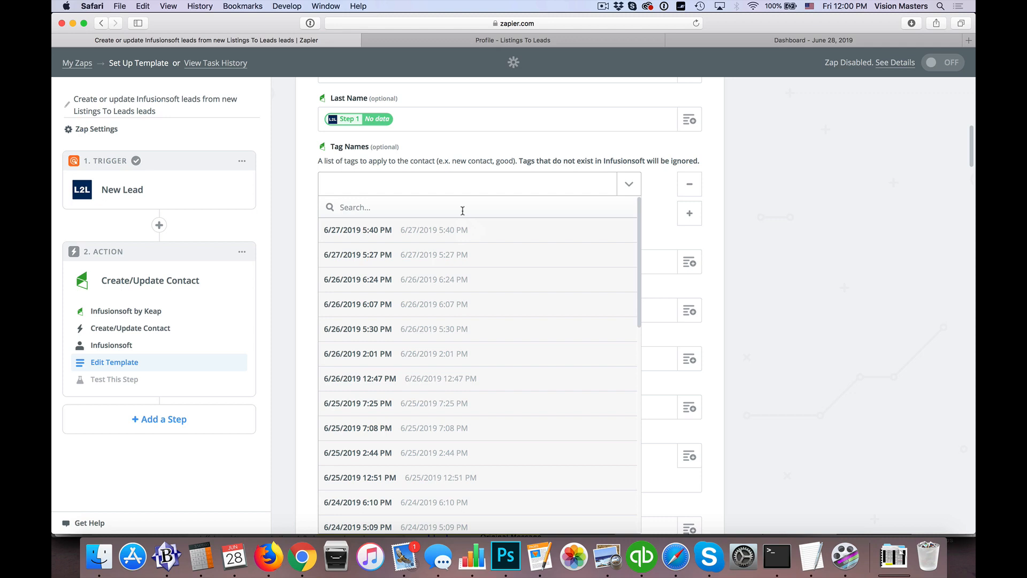
pyautogui.scroll(-15, 463, 210)
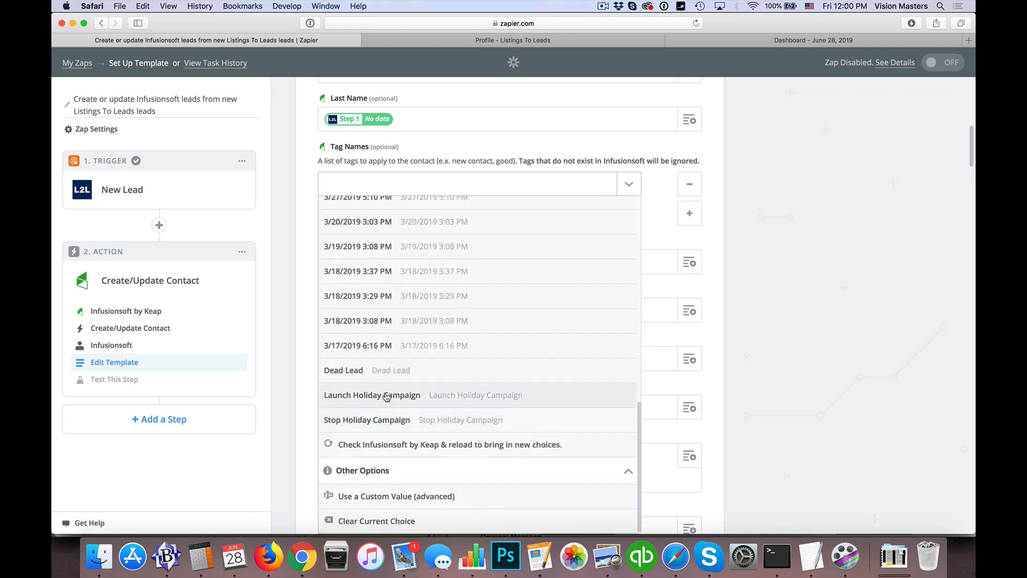
pyautogui.click(386, 396)
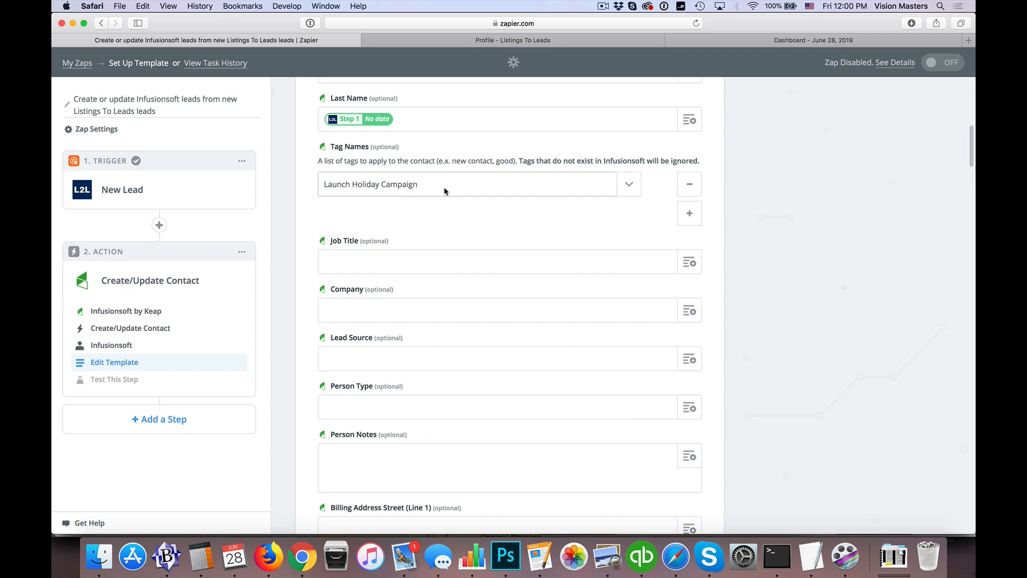
# Remove the Launch Holiday Campaign tag from Tag Names
pyautogui.click(629, 187)
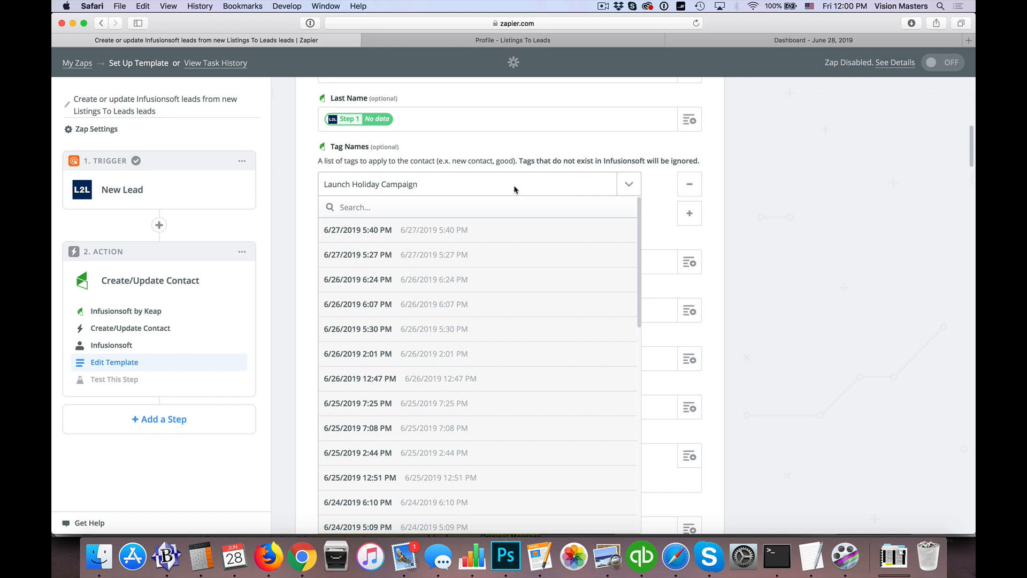
pyautogui.click(497, 188)
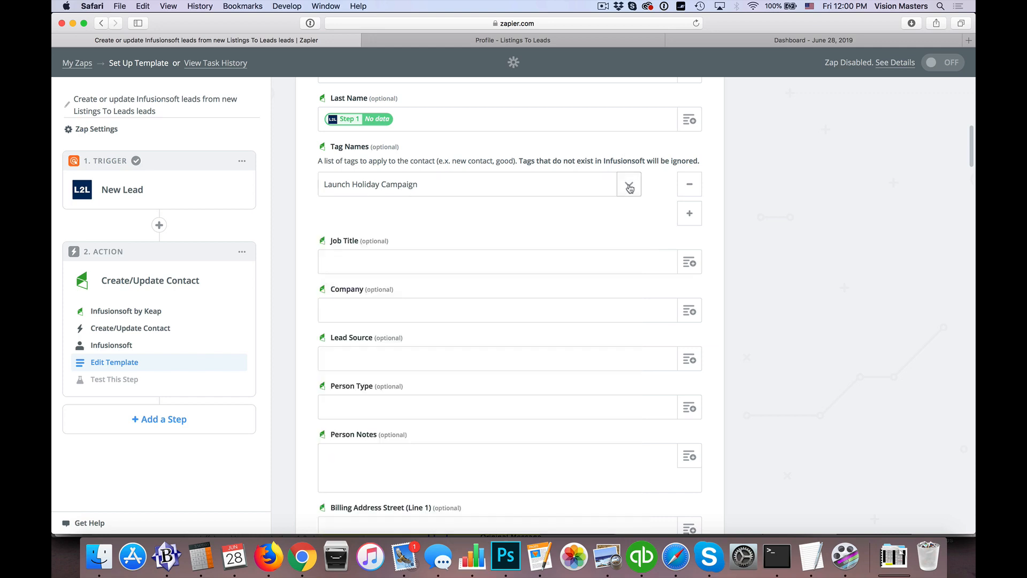
pyautogui.click(690, 184)
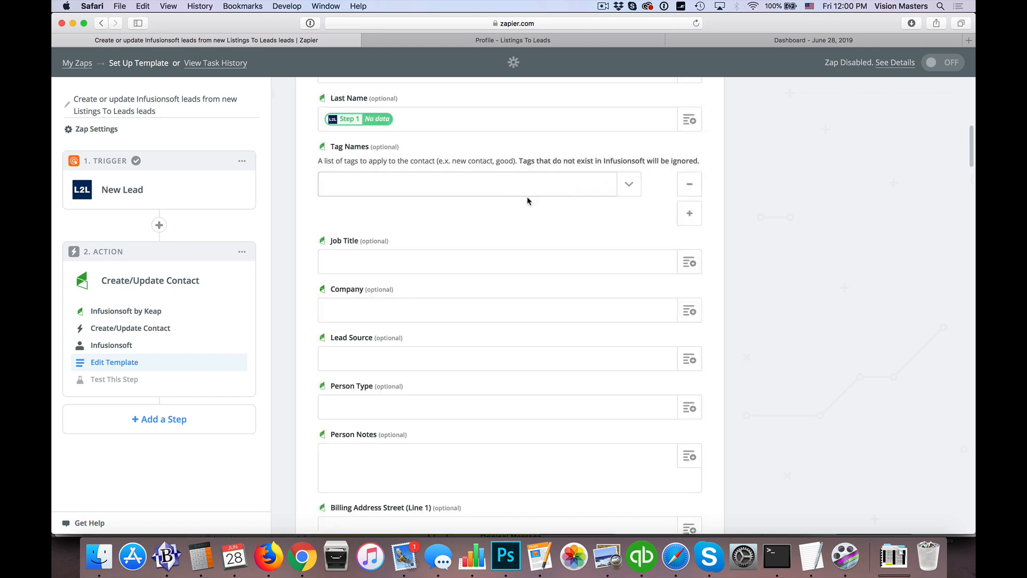
# Review the New Lead fields available for mapping to Lead Source without choosing one
pyautogui.scroll(-3, 683, 224)
pyautogui.scroll(-2, 683, 225)
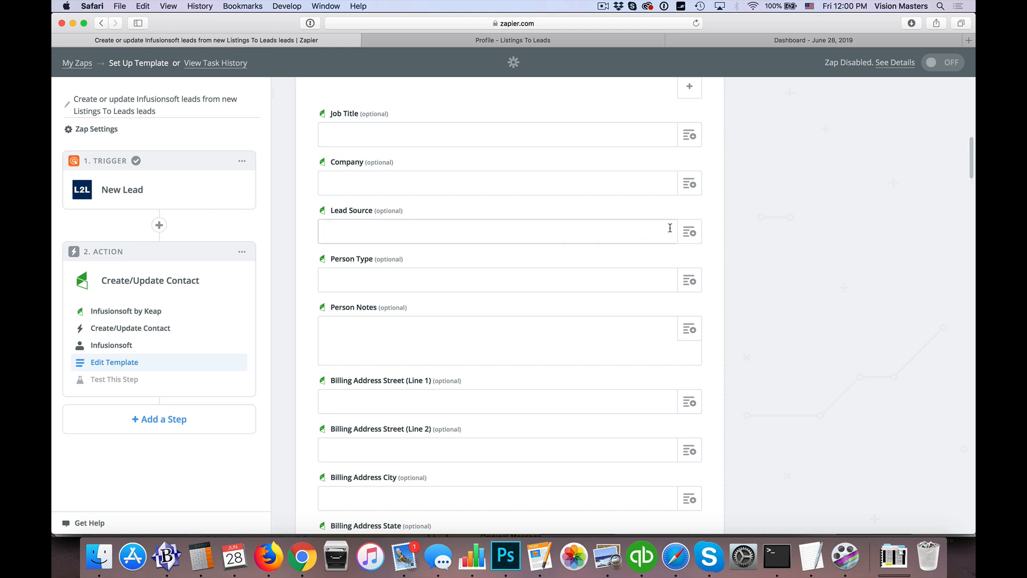
pyautogui.click(689, 232)
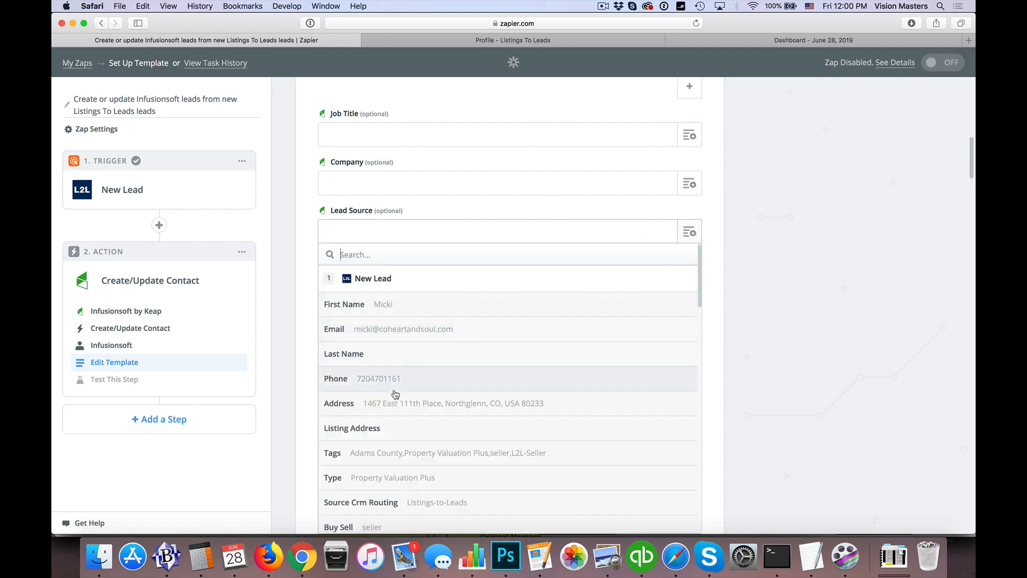
pyautogui.scroll(-10, 395, 394)
pyautogui.scroll(-15, 395, 394)
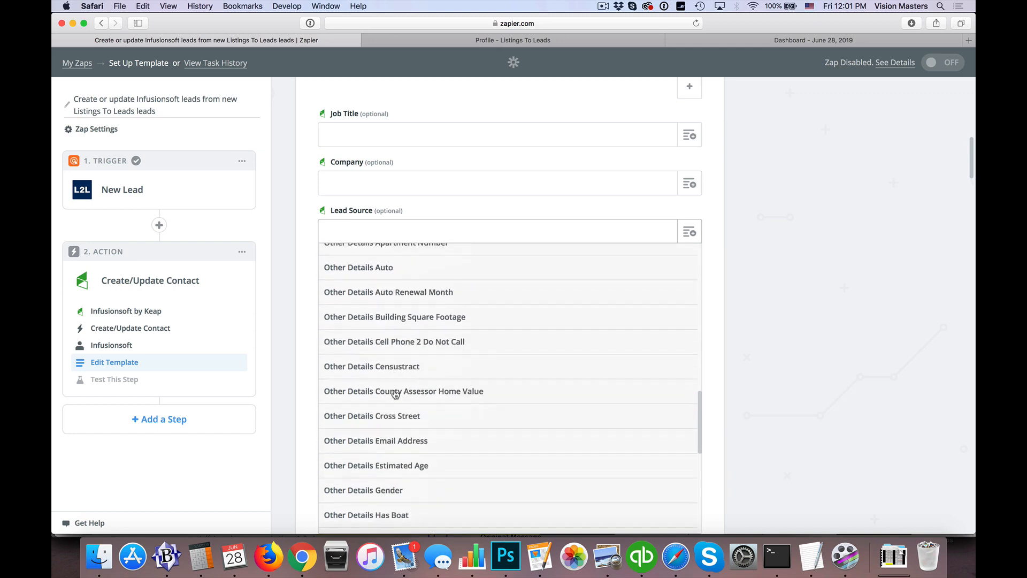
pyautogui.scroll(15, 396, 395)
pyautogui.scroll(5, 396, 394)
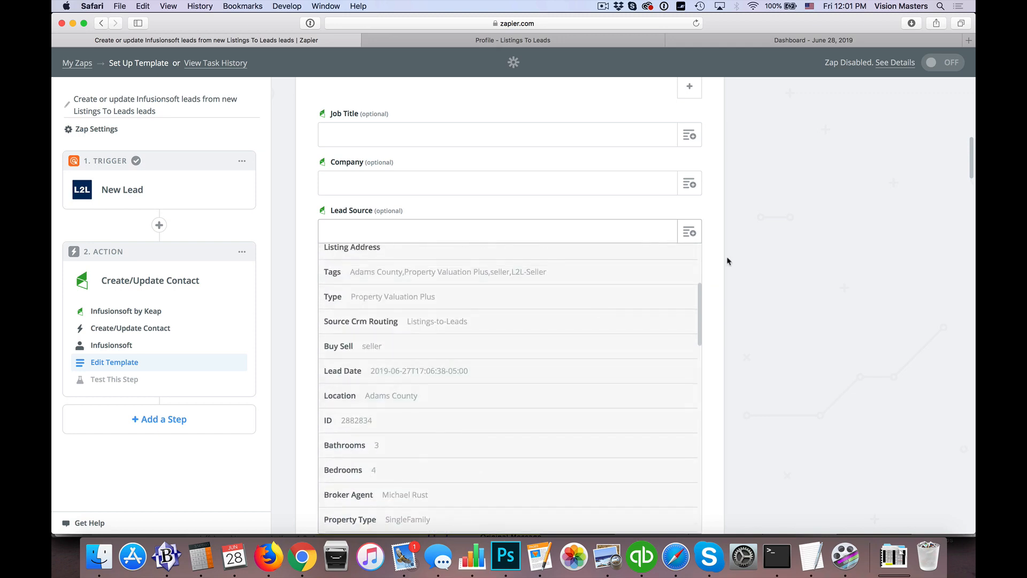
pyautogui.click(730, 235)
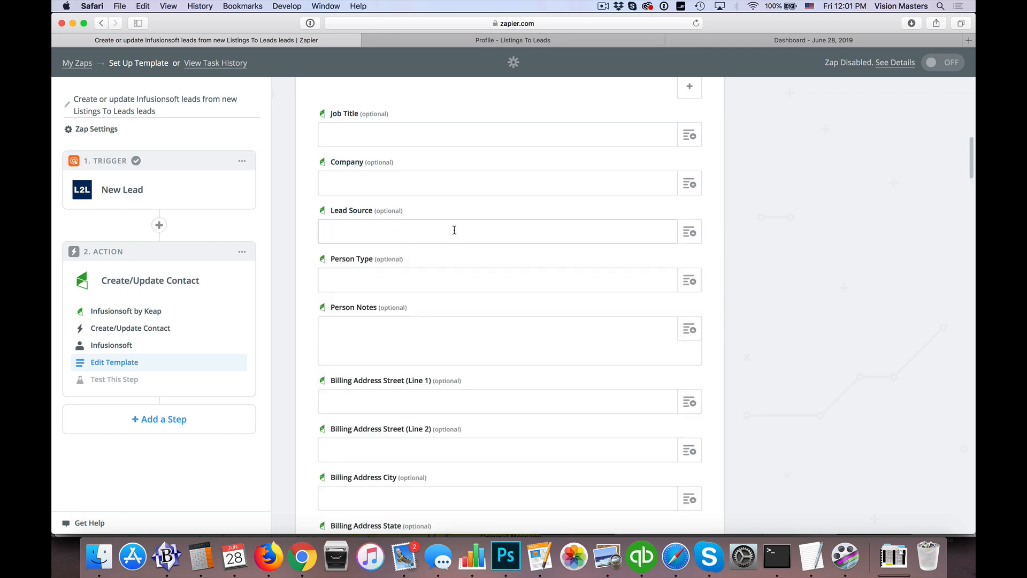
# Try entering "Listings 2 Lead" as the Lead Source, and clear the field
pyautogui.write('Listings 2 Leadds')
pyautogui.press('BackSpace')
pyautogui.press('BackSpace')
pyautogui.press('super+a')
pyautogui.press('BackSpace')
# Leave the remaining optional contact fields blank, from Person Notes through MLS #, and continue to testing the Create/Update Contact action
pyautogui.scroll(-2, 557, 275)
pyautogui.click(448, 262)
pyautogui.scroll(-2, 452, 251)
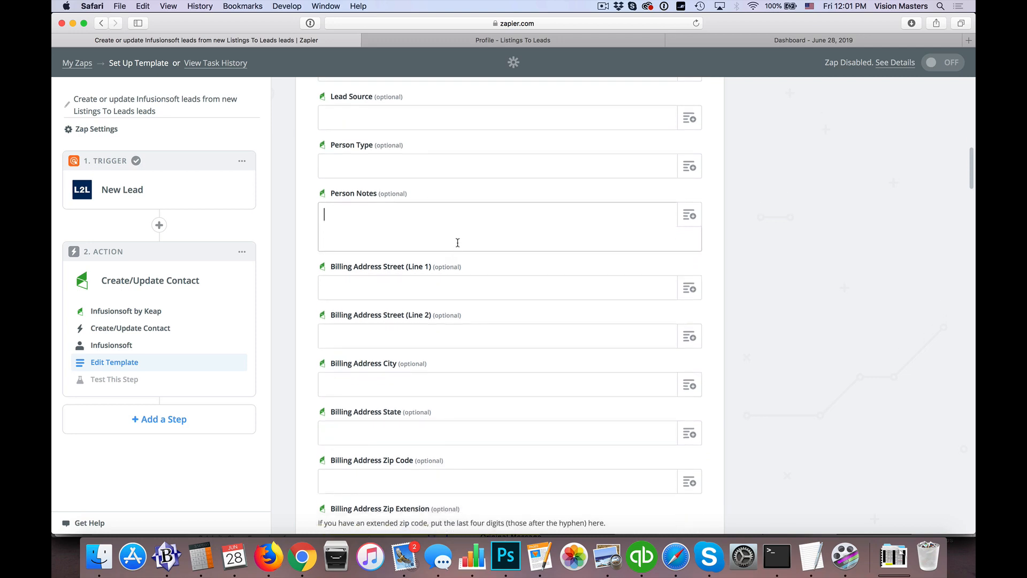
pyautogui.scroll(-15, 718, 283)
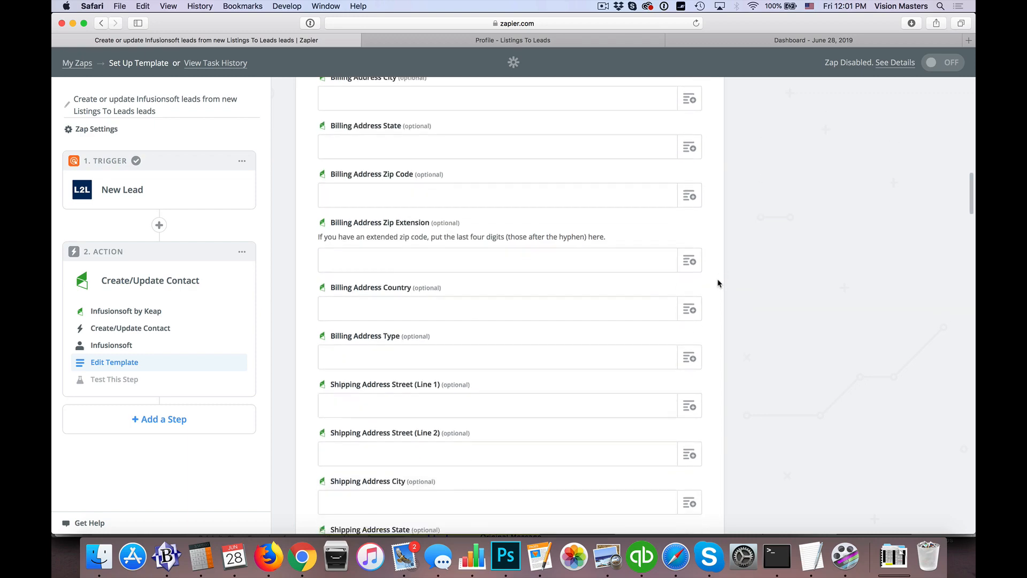
pyautogui.scroll(-15, 719, 283)
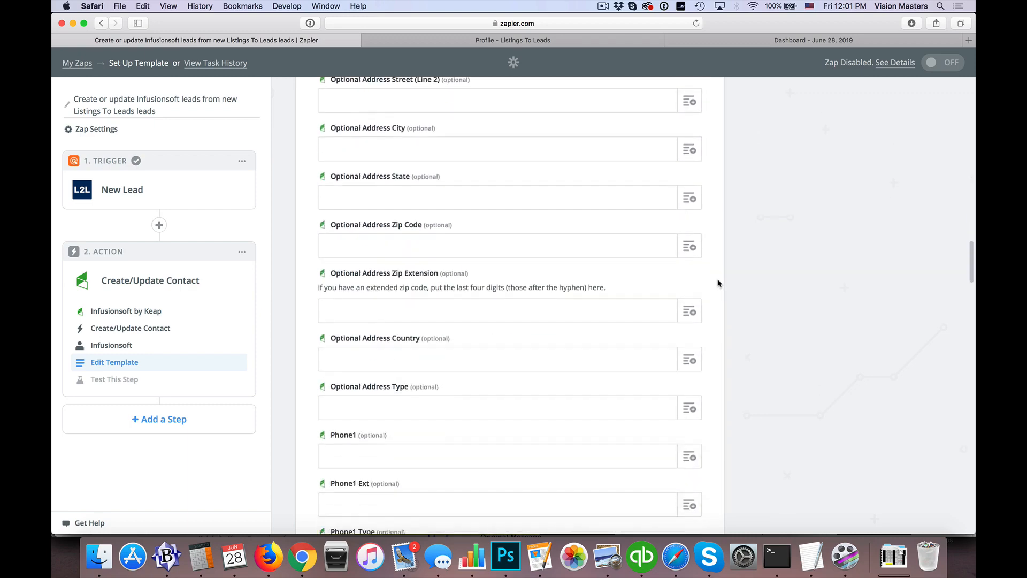
pyautogui.scroll(-15, 719, 283)
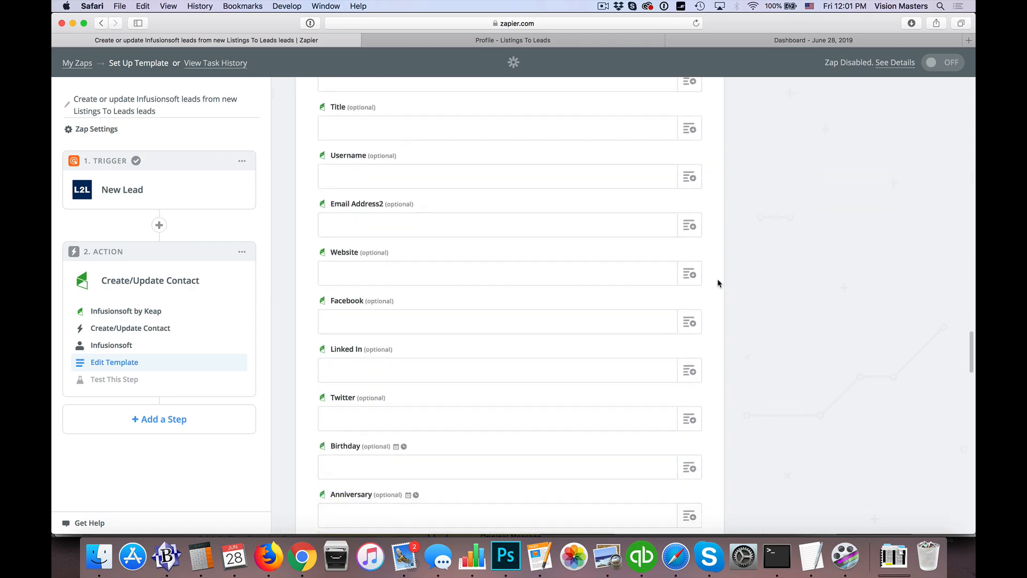
pyautogui.scroll(-15, 718, 284)
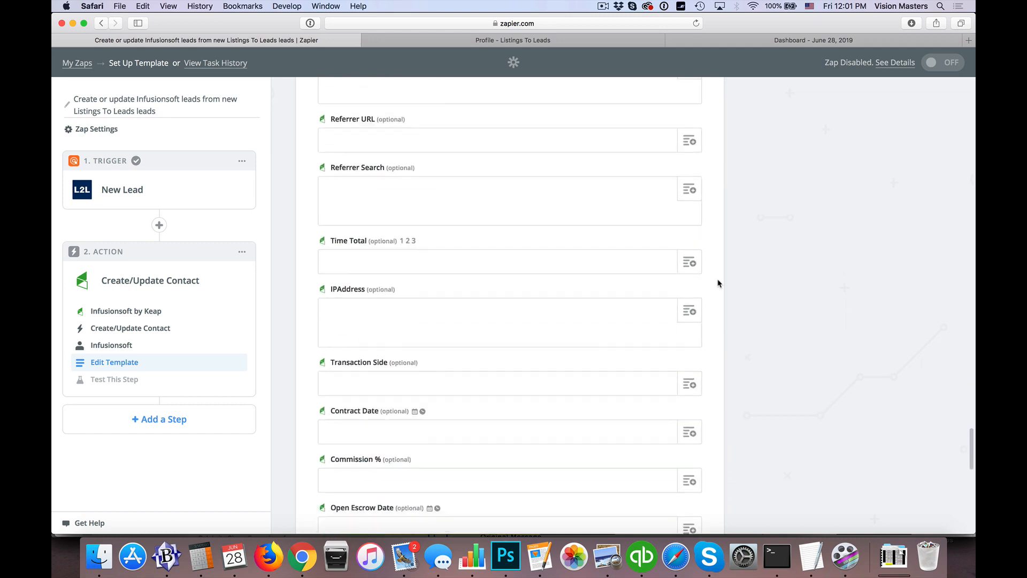
pyautogui.scroll(-3, 719, 283)
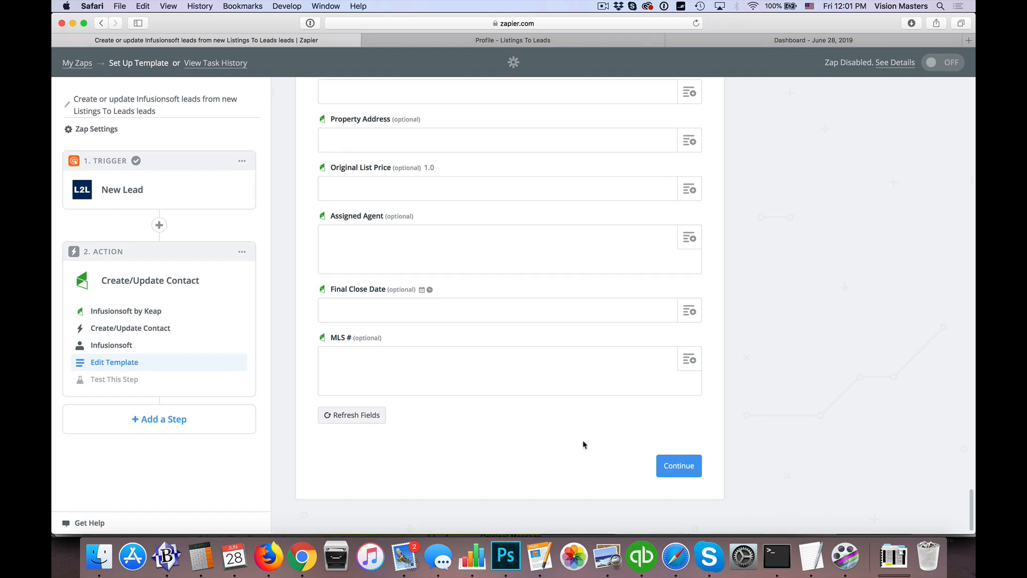
pyautogui.click(681, 473)
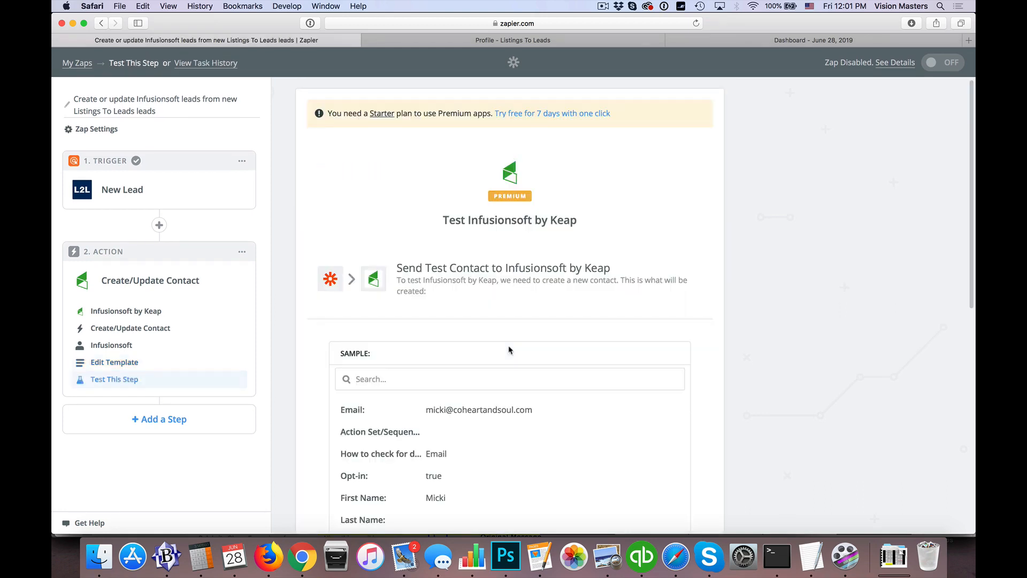
# Review the sample contact's mapped and empty fields, and send the test contact to Infusionsoft by Keap
pyautogui.scroll(-4, 702, 295)
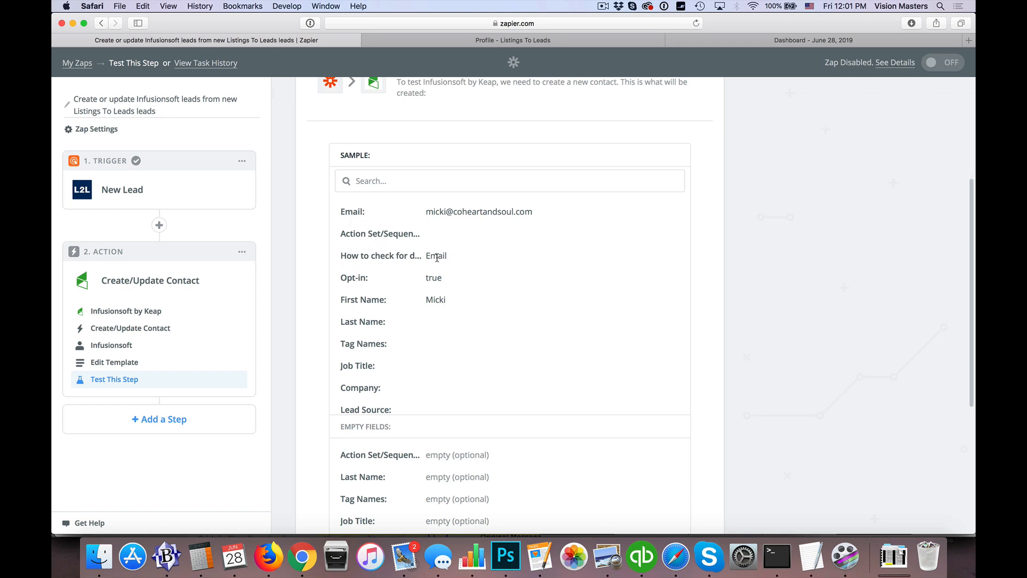
pyautogui.scroll(-15, 443, 319)
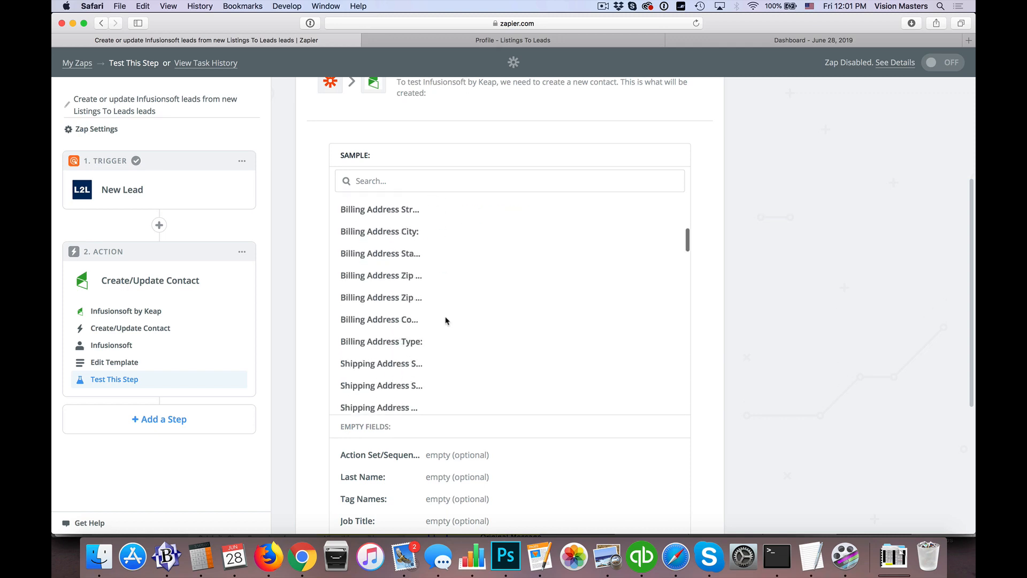
pyautogui.scroll(-5, 707, 397)
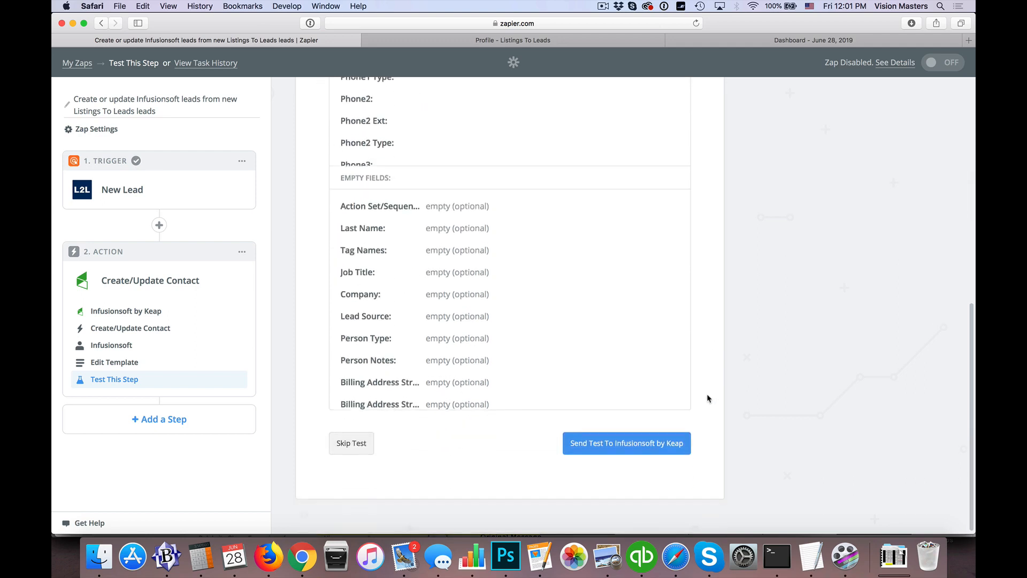
pyautogui.click(630, 450)
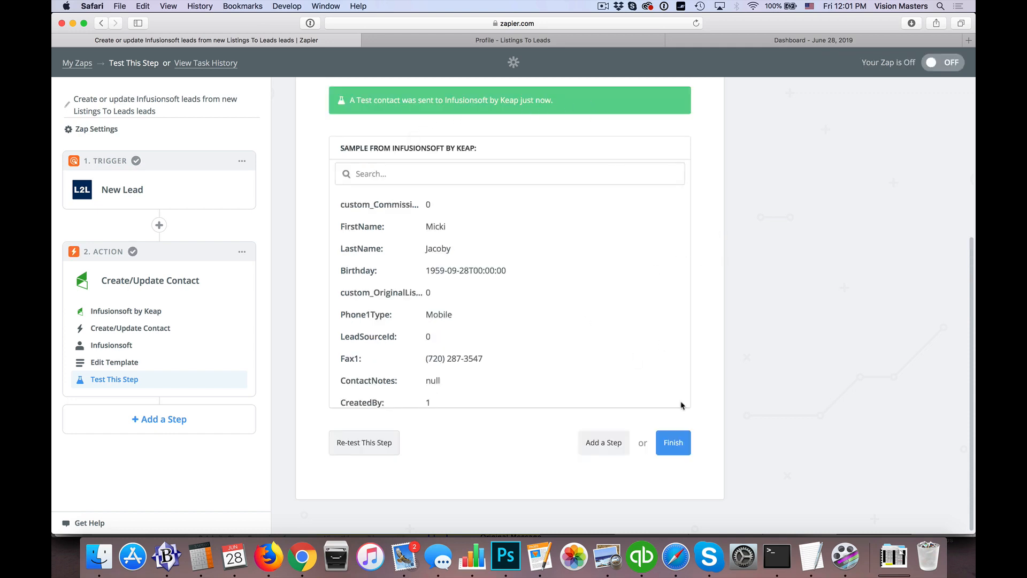
# Finish the Create/Update Contact action setup and turn on the Zap
pyautogui.click(667, 444)
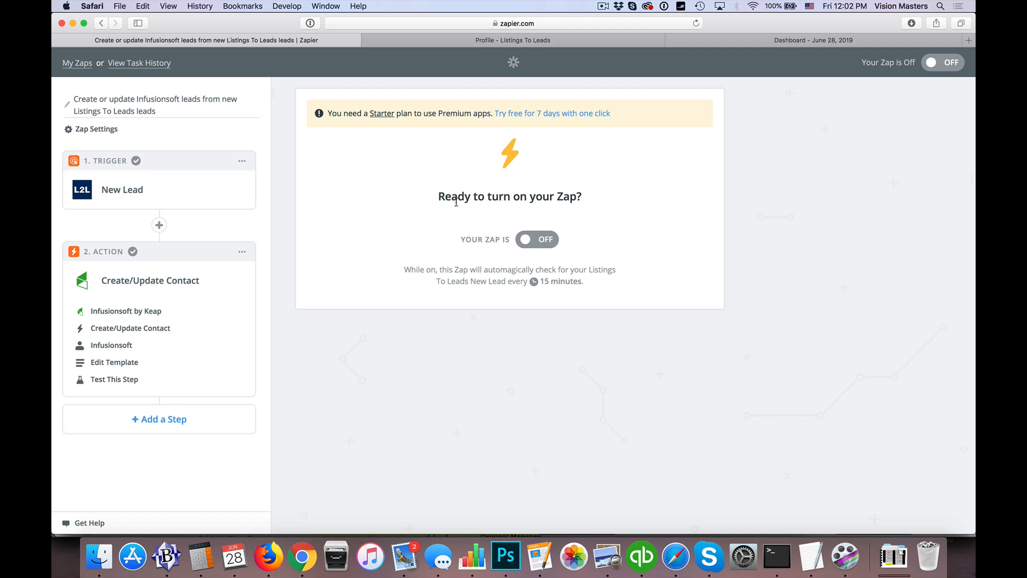
pyautogui.click(543, 246)
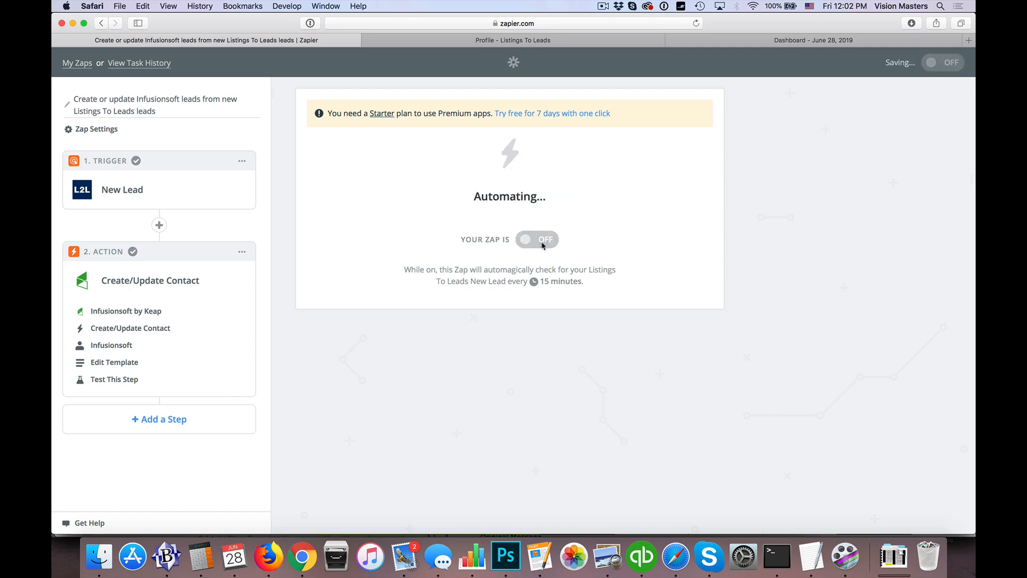